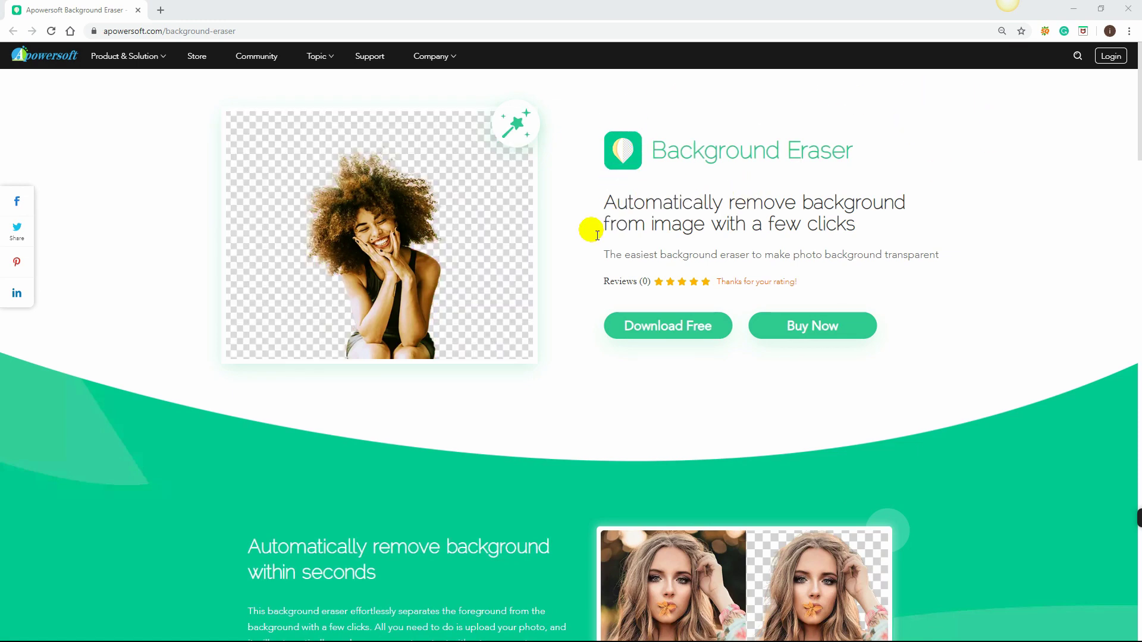
scroll(581, 310, "down", 2)
scroll(580, 309, "down", 1)
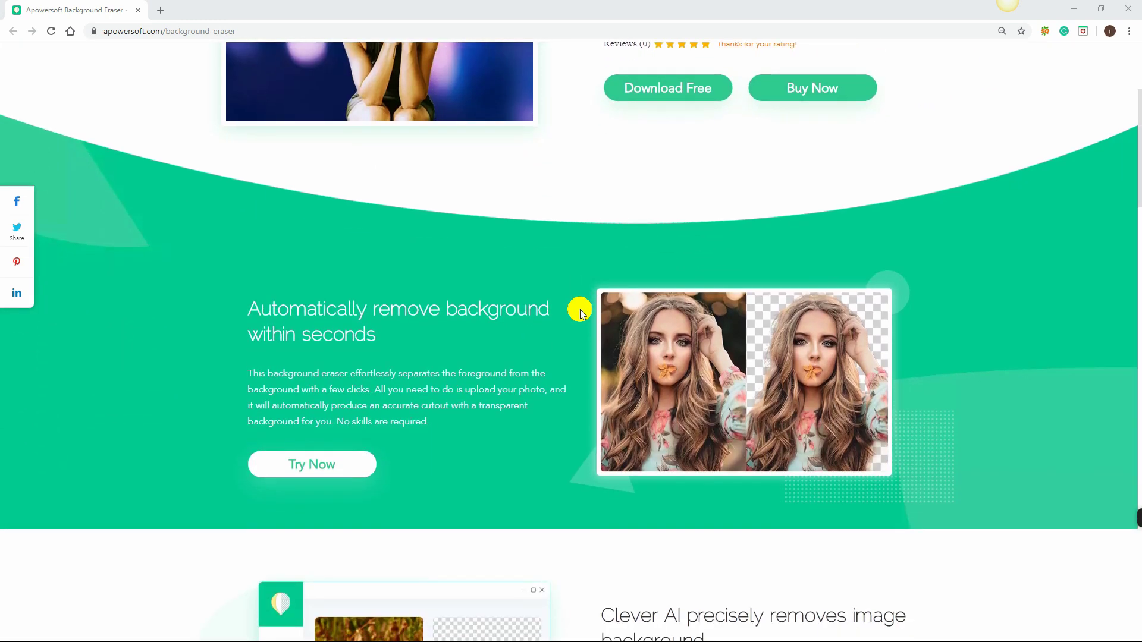
scroll(580, 310, "down", 1)
scroll(581, 310, "down", 1)
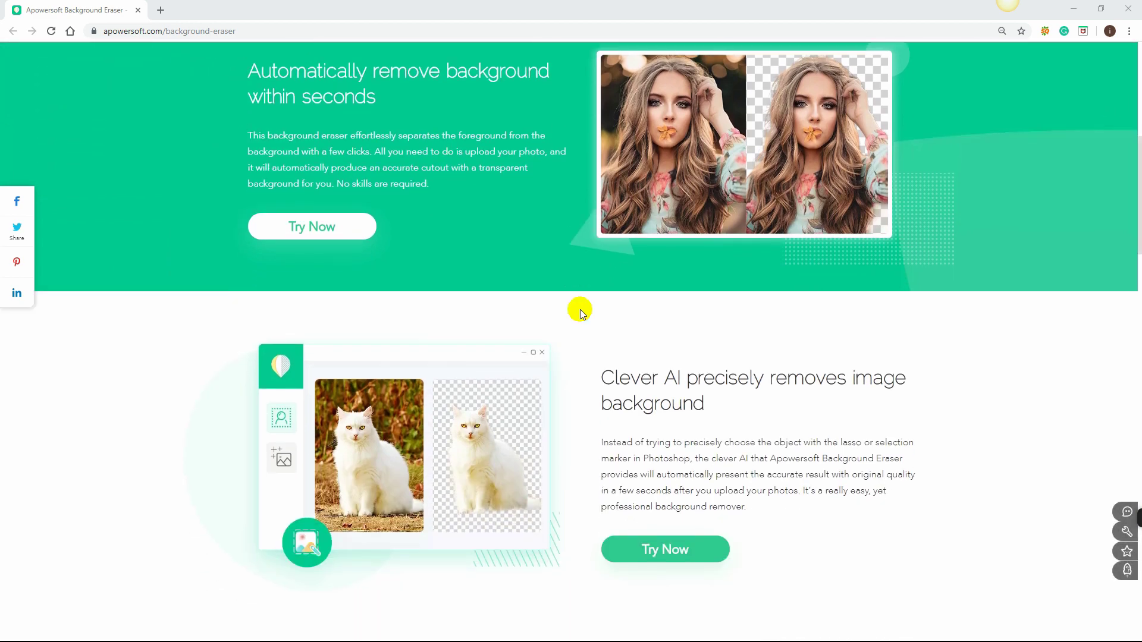
scroll(580, 313, "down", 2)
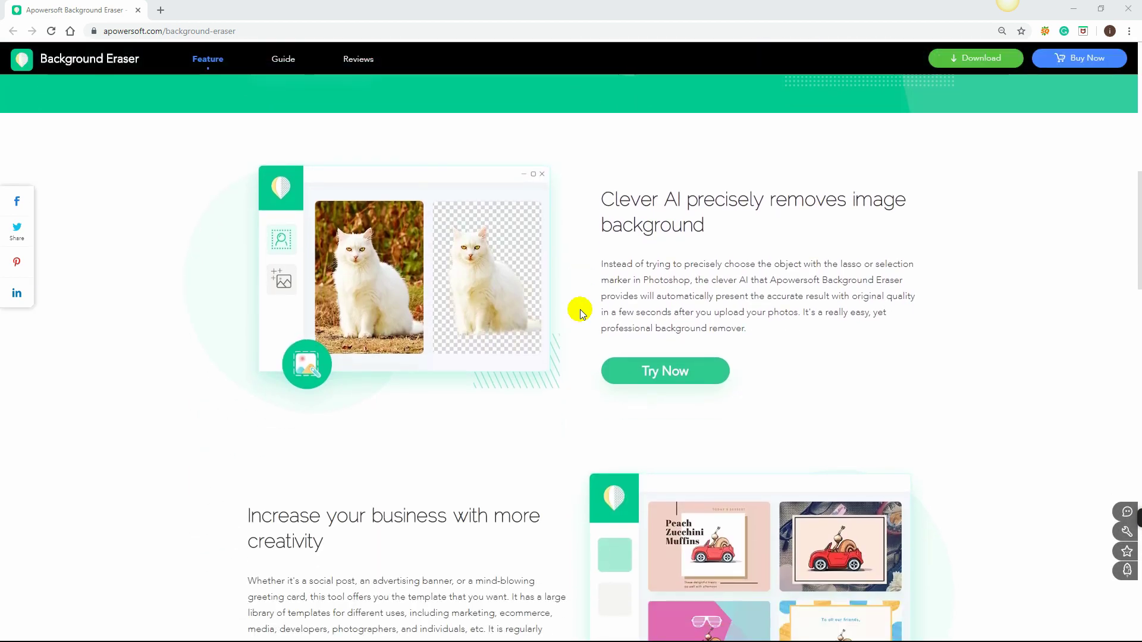
scroll(580, 312, "down", 2)
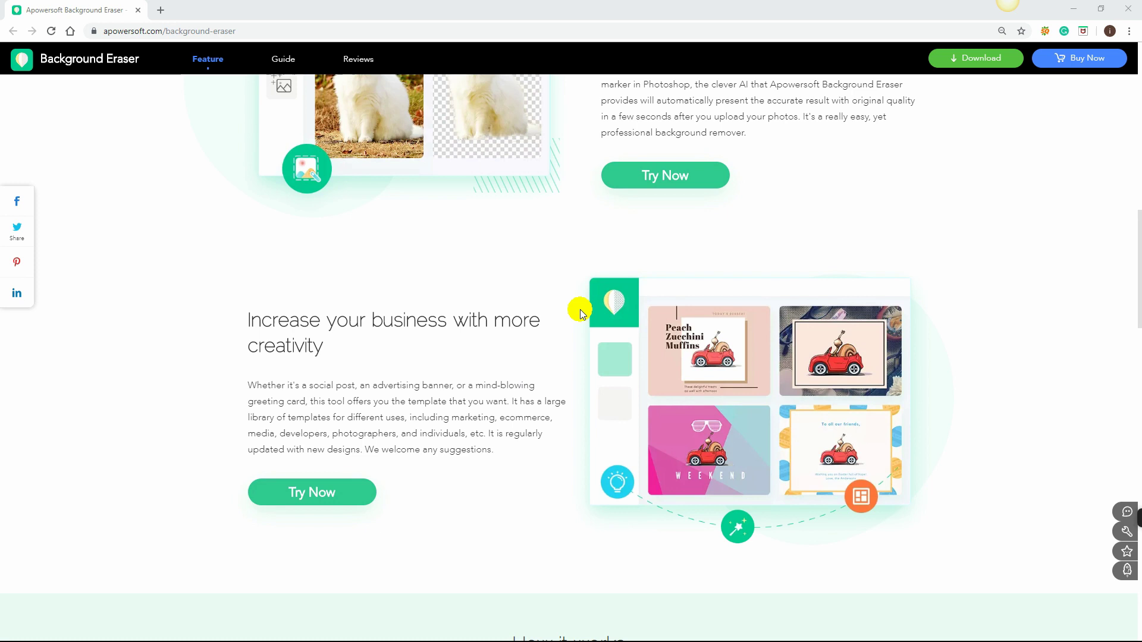
scroll(580, 312, "down", 1)
scroll(580, 313, "down", 1)
scroll(580, 312, "down", 1)
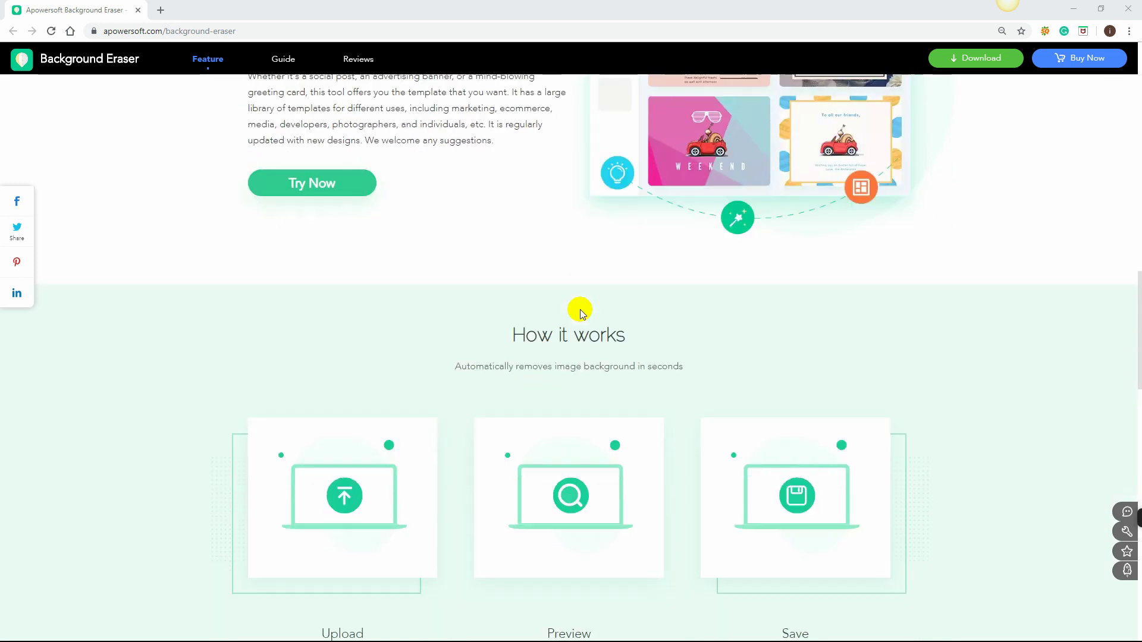
scroll(580, 313, "down", 1)
scroll(580, 309, "down", 1)
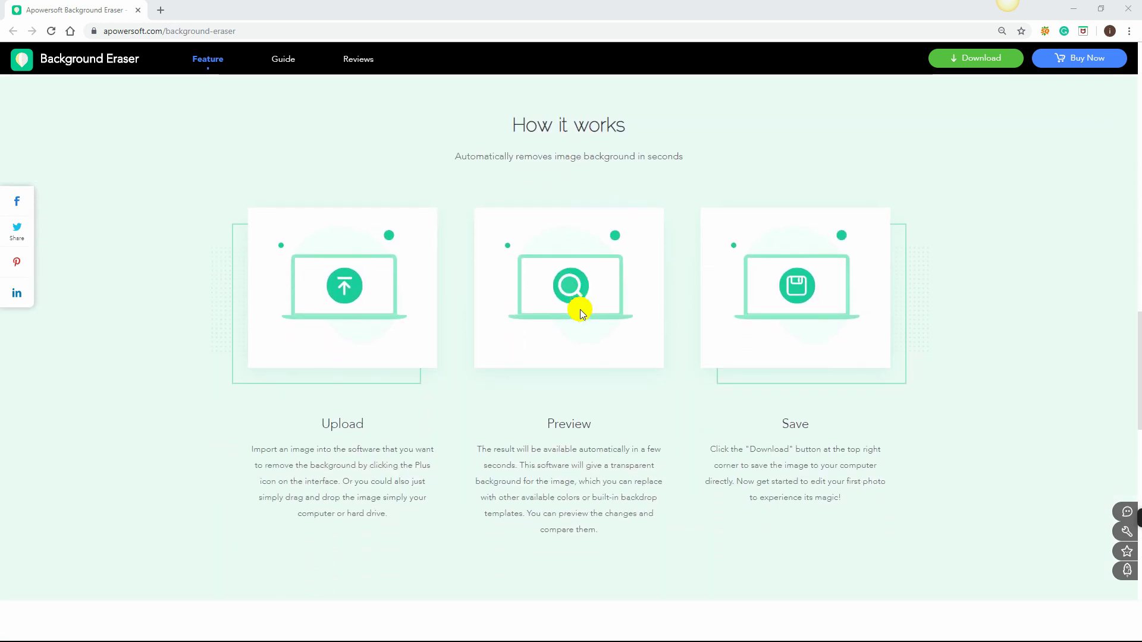
scroll(588, 318, "down", 1)
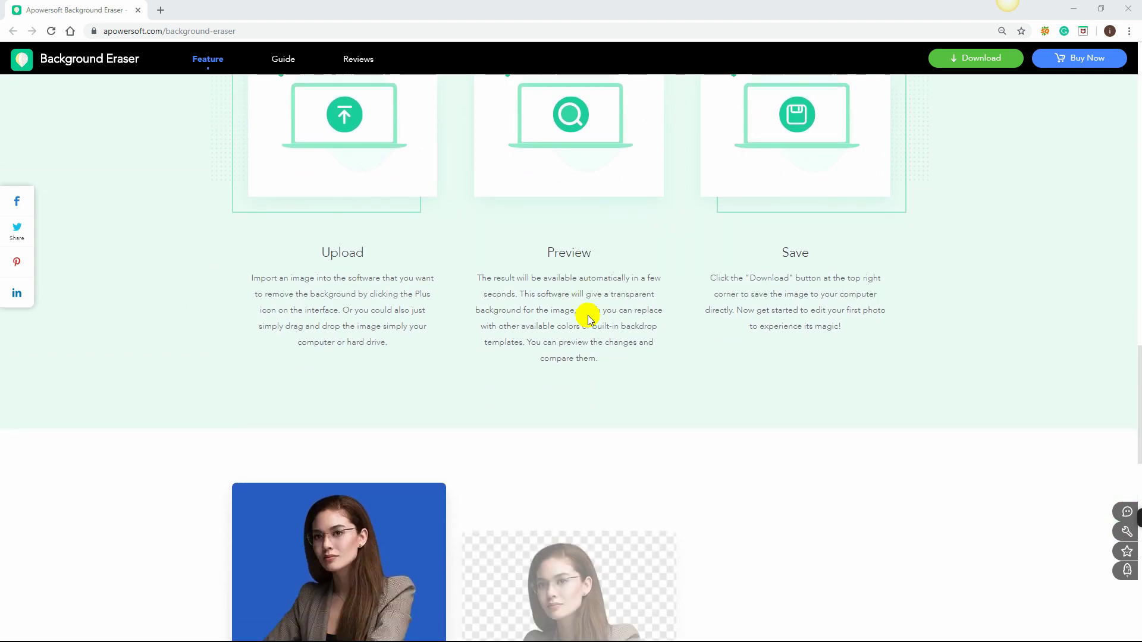
scroll(589, 318, "down", 1)
scroll(588, 319, "down", 2)
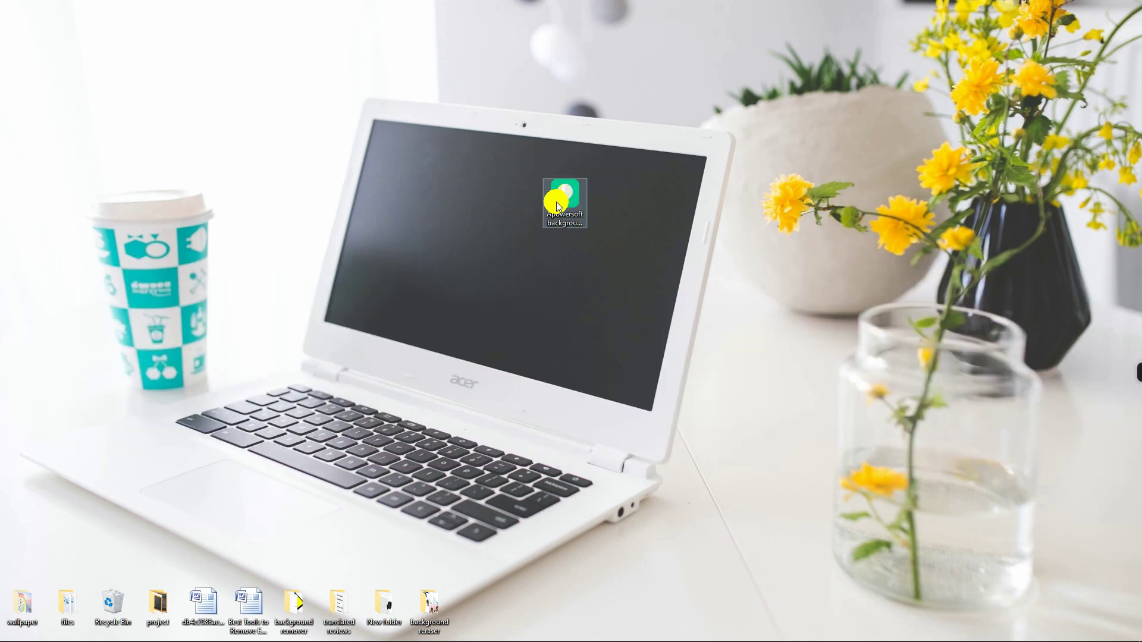
Launch Apowersoft Background Eraser from its desktop shortcut
left_click(558, 206)
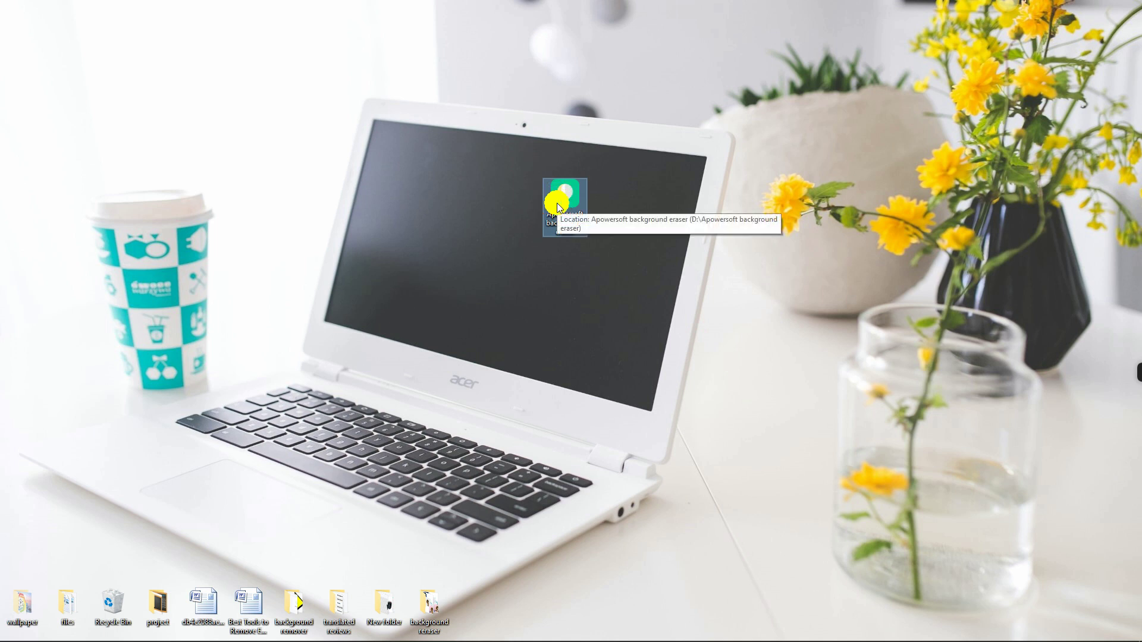
double_click(558, 206)
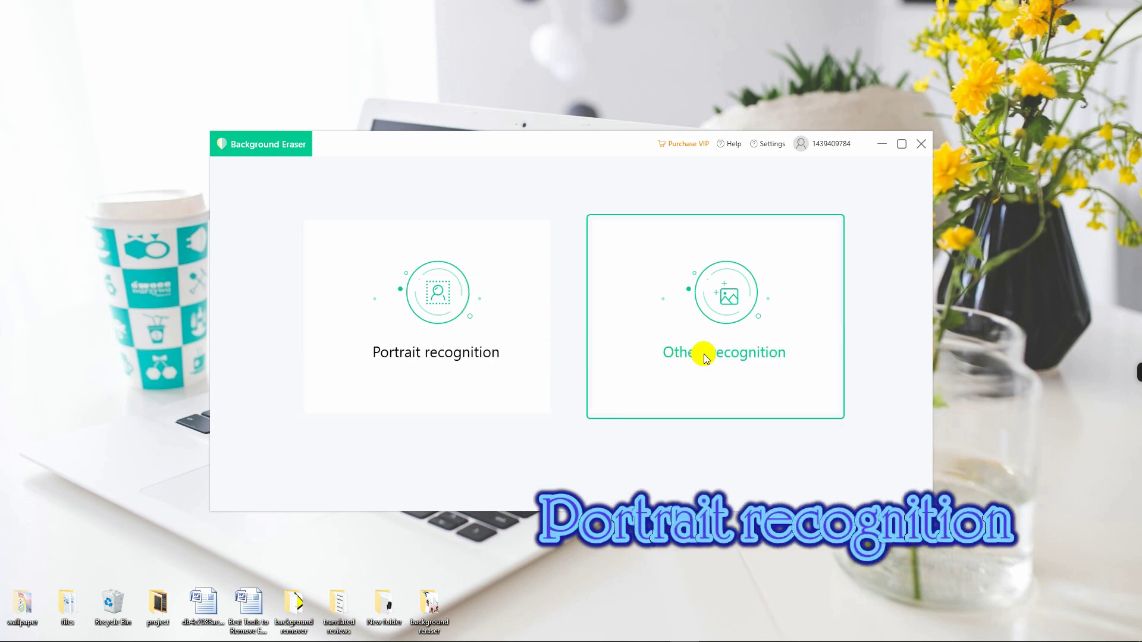
Choose portrait recognition, maximize the window, and browse to Desktop > files
left_click(436, 303)
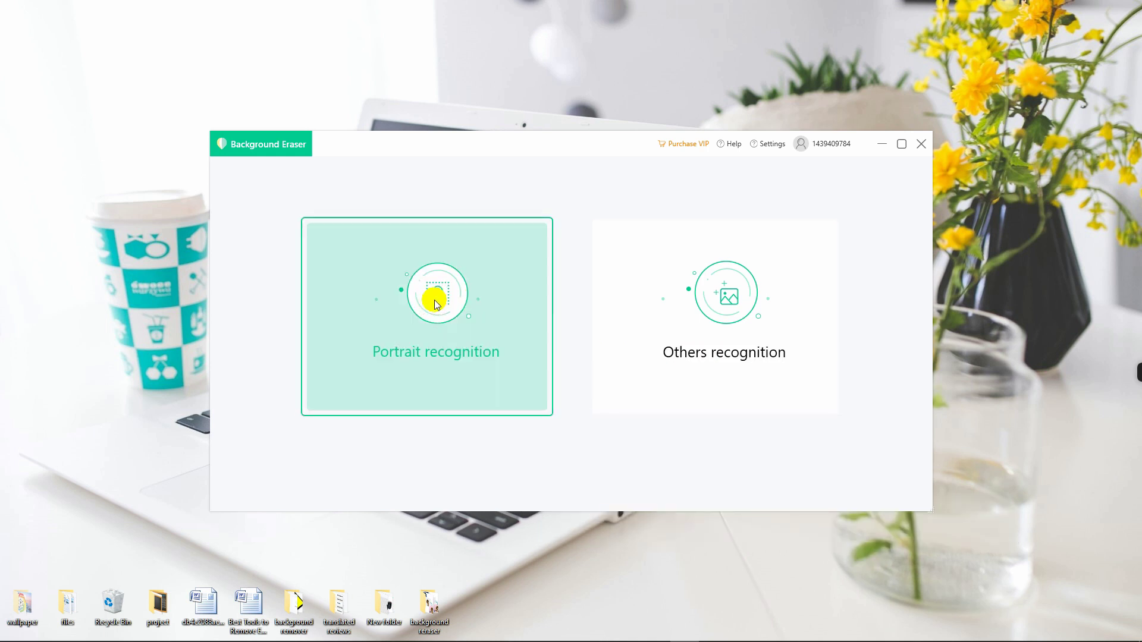
left_click(902, 144)
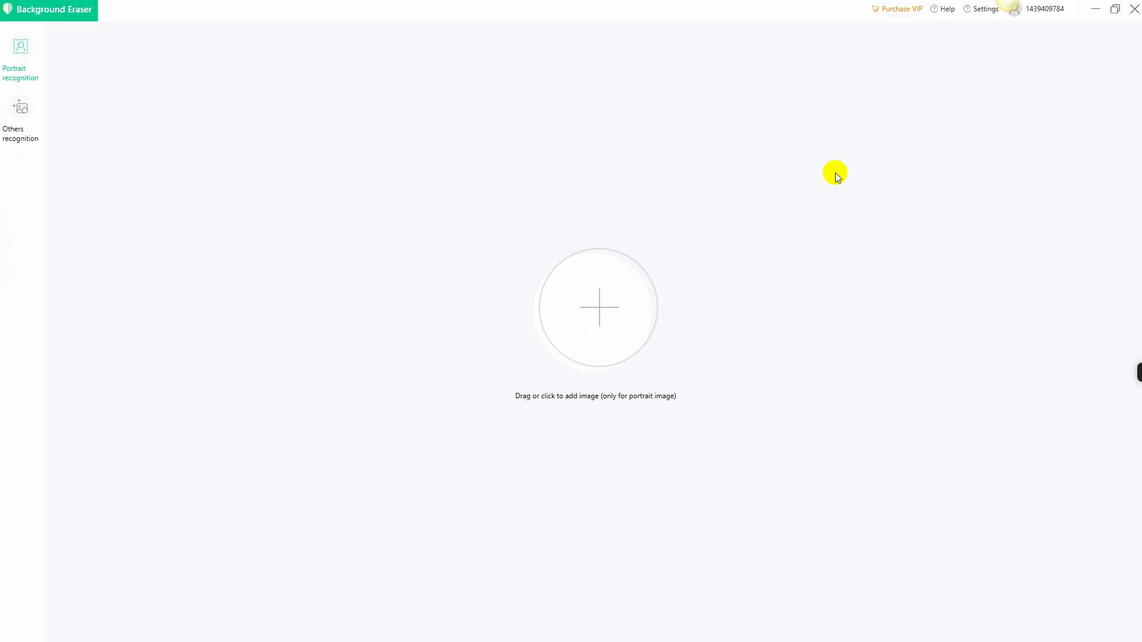
left_click(596, 305)
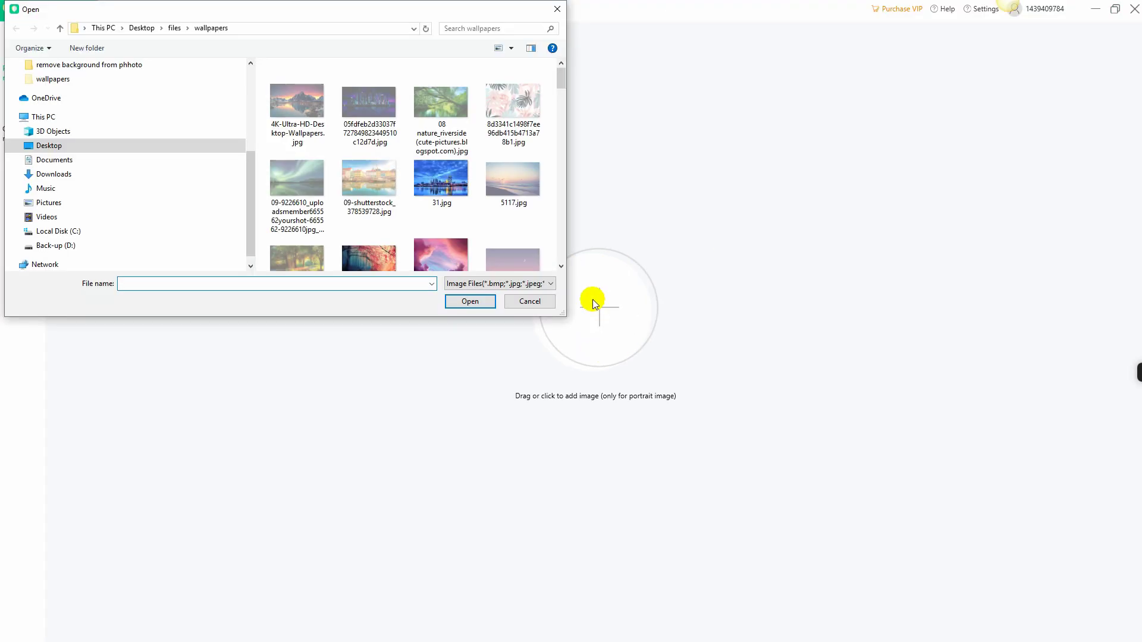
left_click(63, 145)
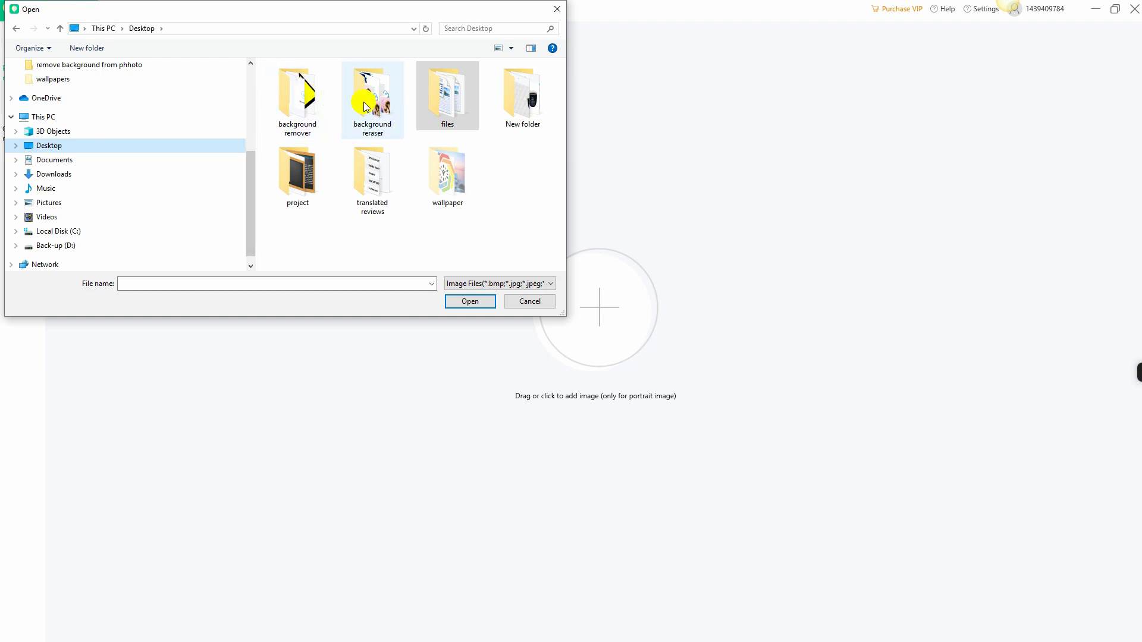
left_click(427, 107)
double_click(428, 107)
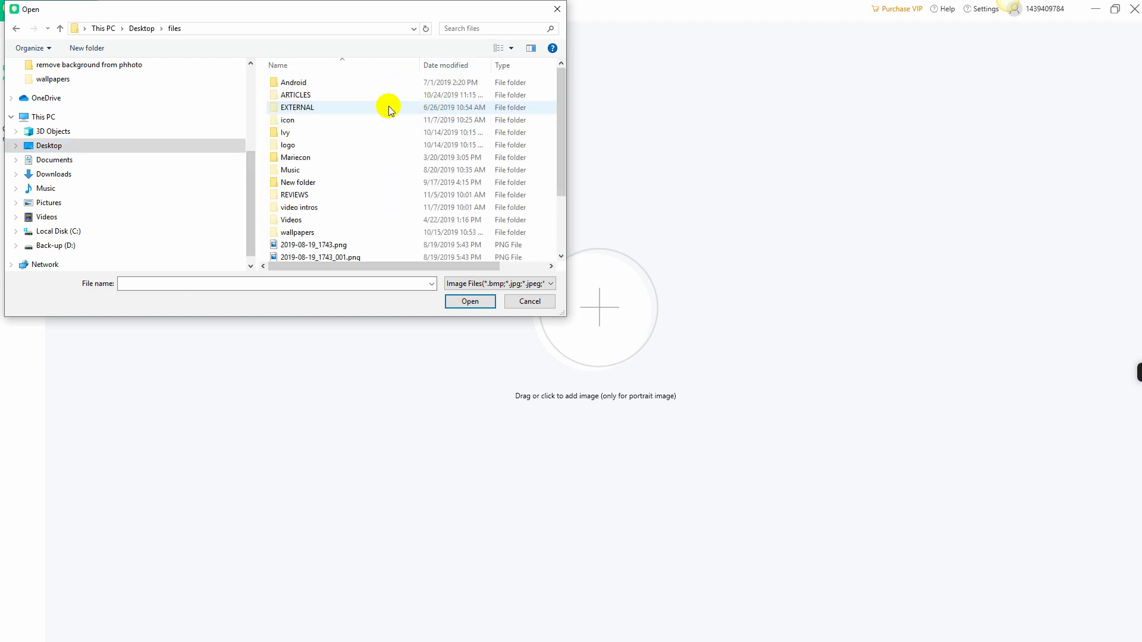
Go through Ivy > videos > official video of Background eraser and pick 2019-11-19_1101.png
double_click(287, 140)
double_click(286, 158)
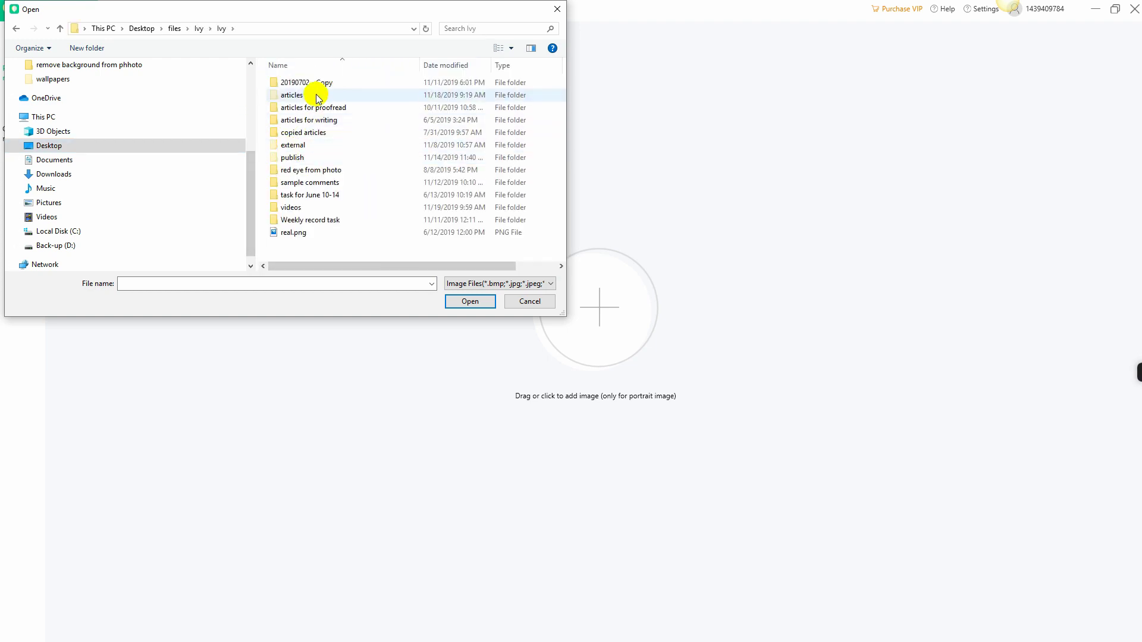
left_click(298, 207)
double_click(299, 208)
scroll(324, 170, "down", 2)
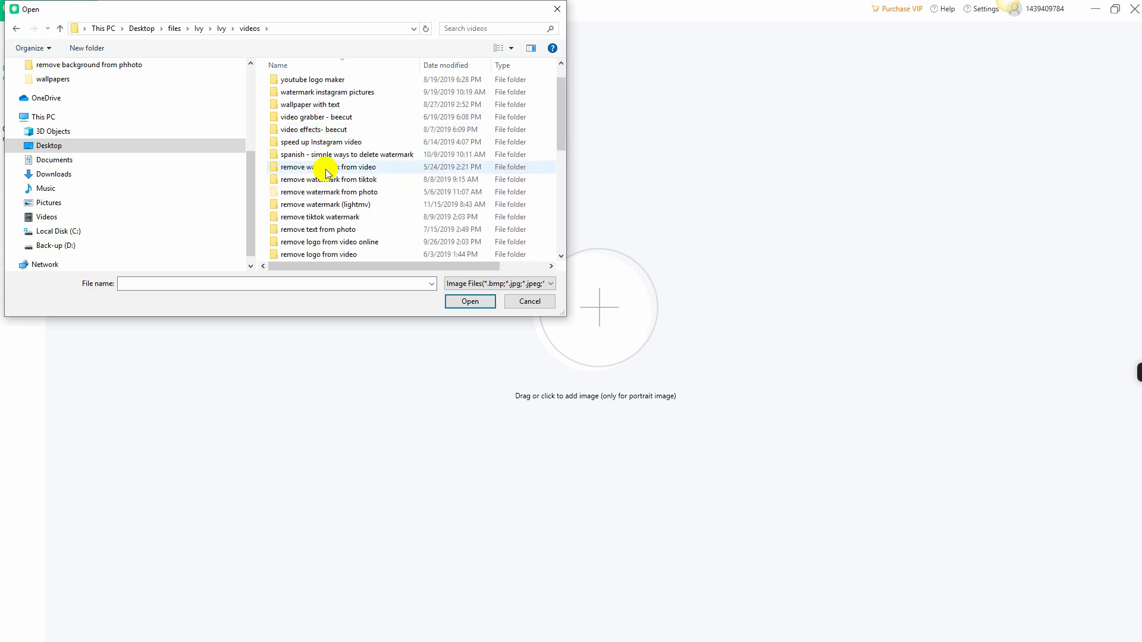
scroll(326, 171, "down", 2)
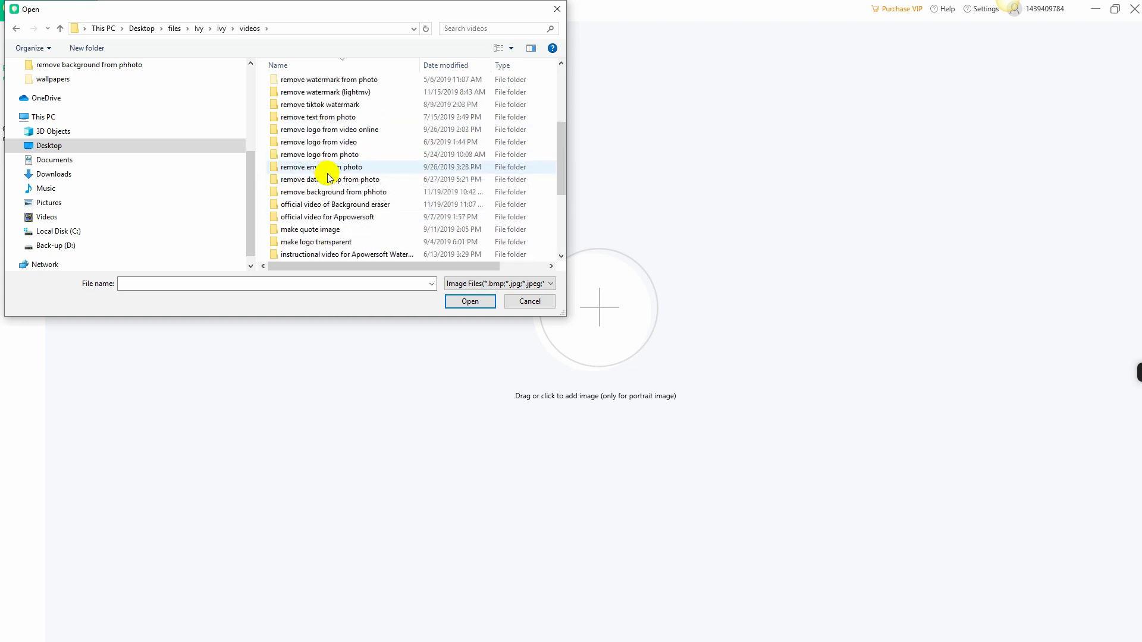
double_click(319, 205)
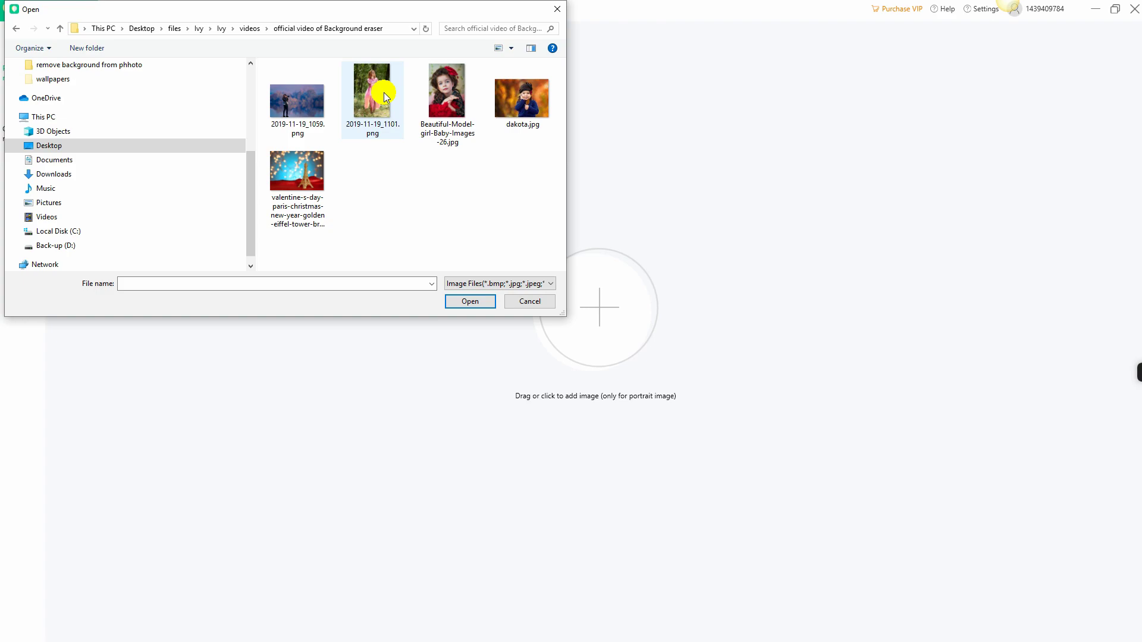
left_click(367, 92)
Load the portrait photo, spend an image credit, and dismiss the cut-out success message
left_click(468, 303)
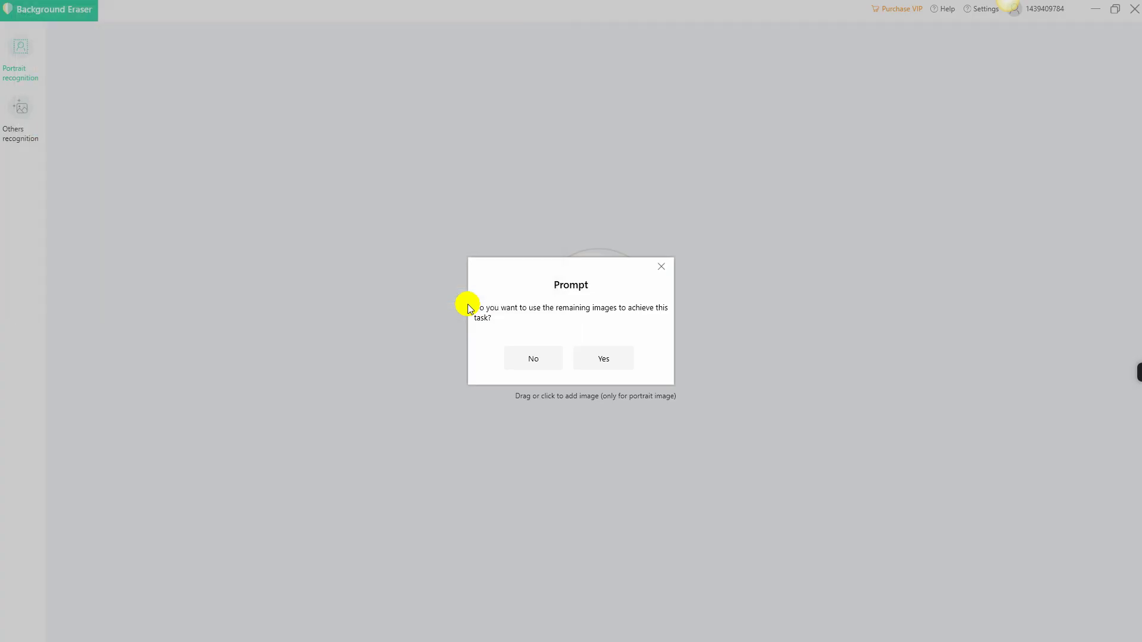
left_click(604, 361)
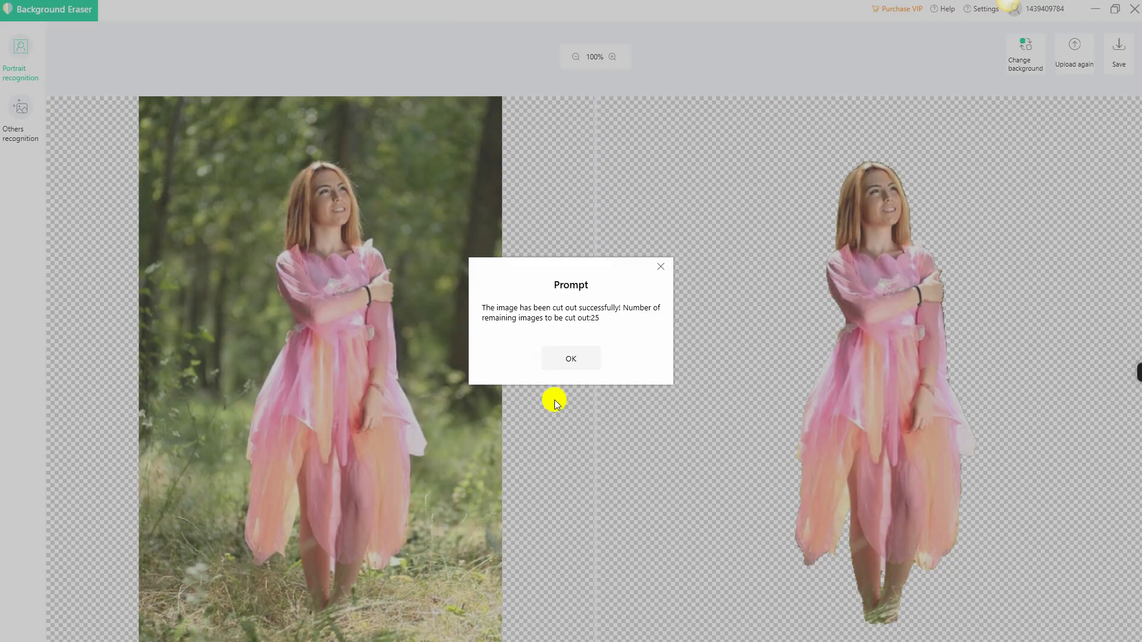
left_click(575, 361)
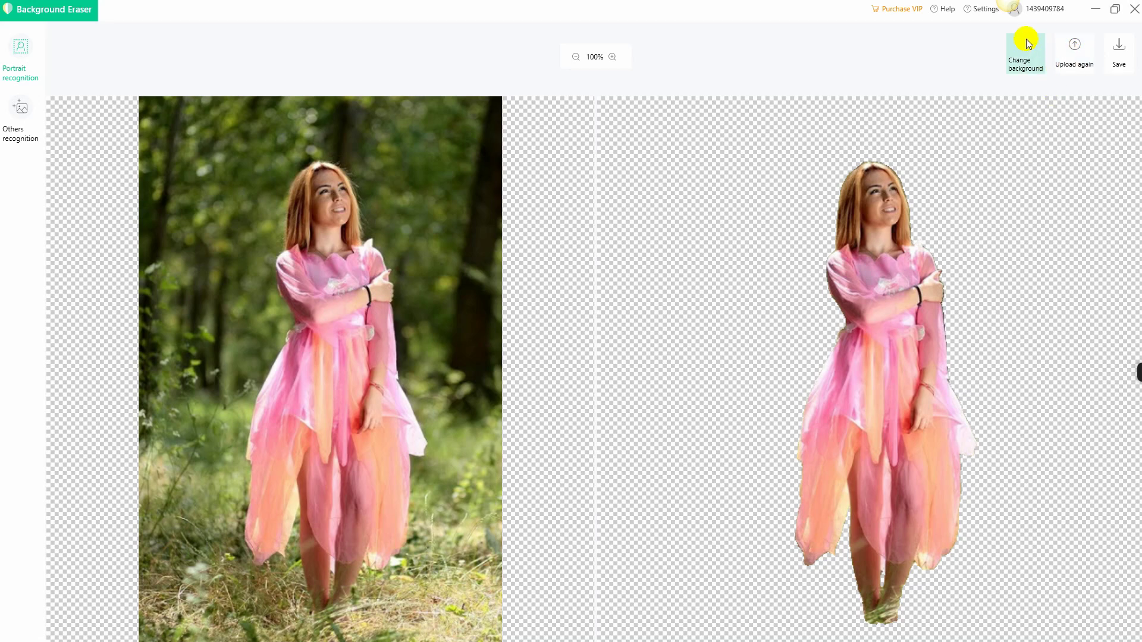
Give the cut-out portrait a solid red background after briefly trying yellow
left_click(1024, 63)
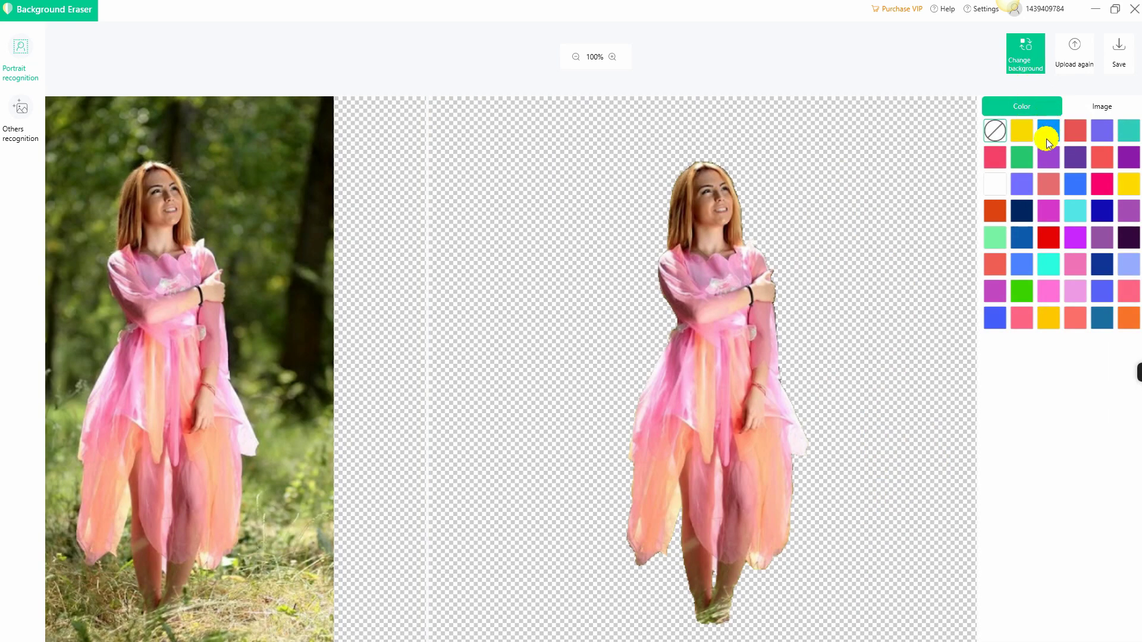
left_click(1019, 133)
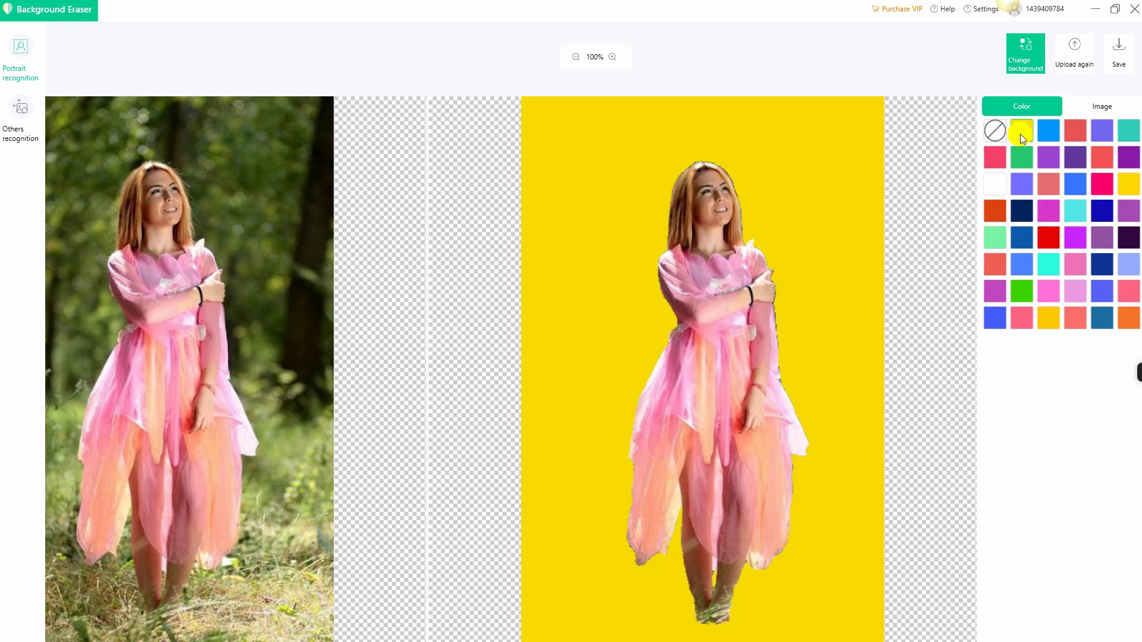
left_click(1077, 132)
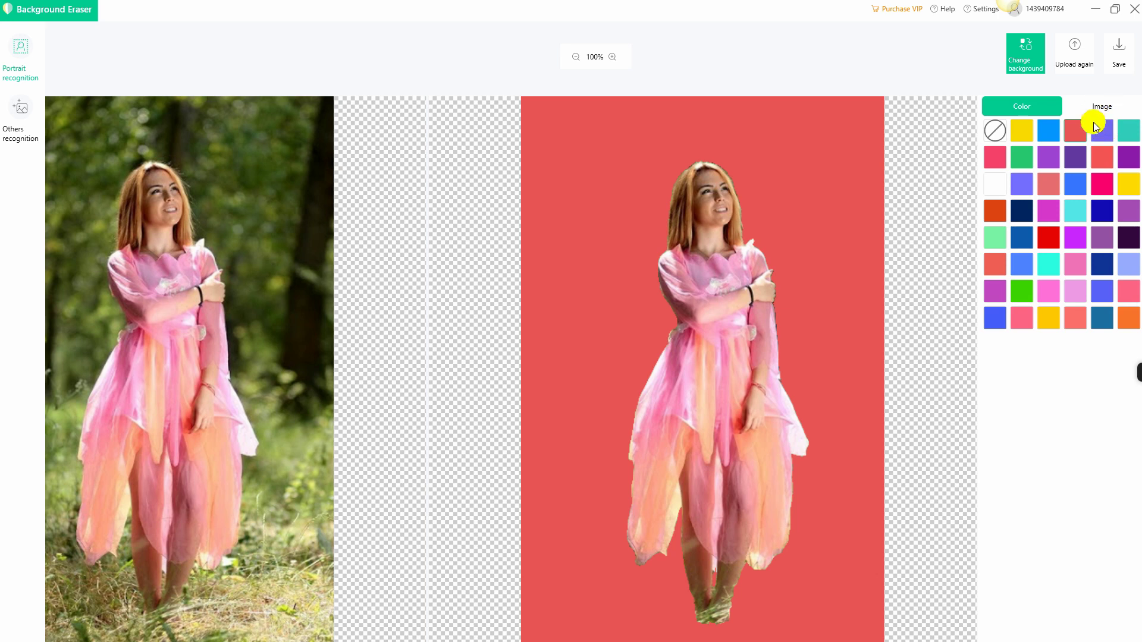
Try the floral frame and cactus-with-pink-floor templates as backgrounds
left_click(1103, 108)
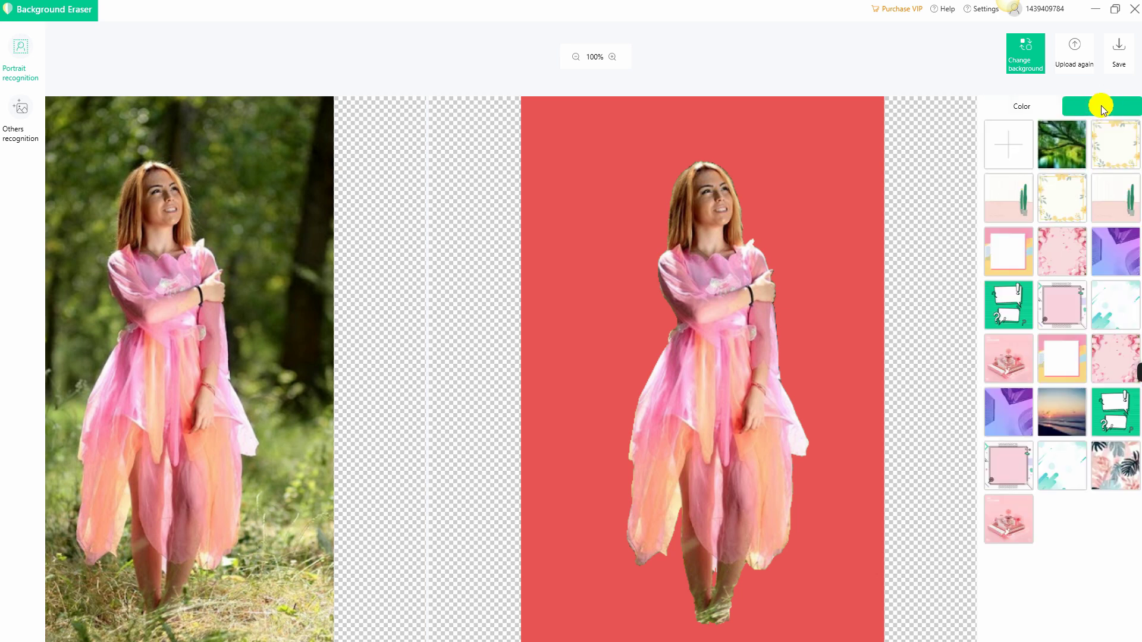
left_click(1114, 145)
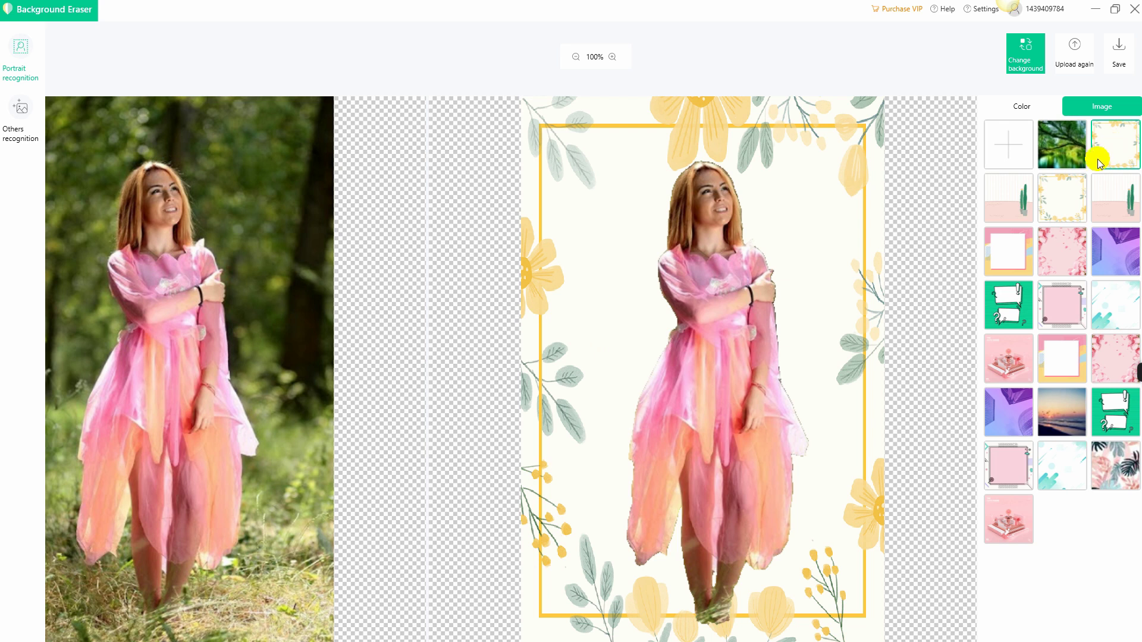
left_click(1017, 201)
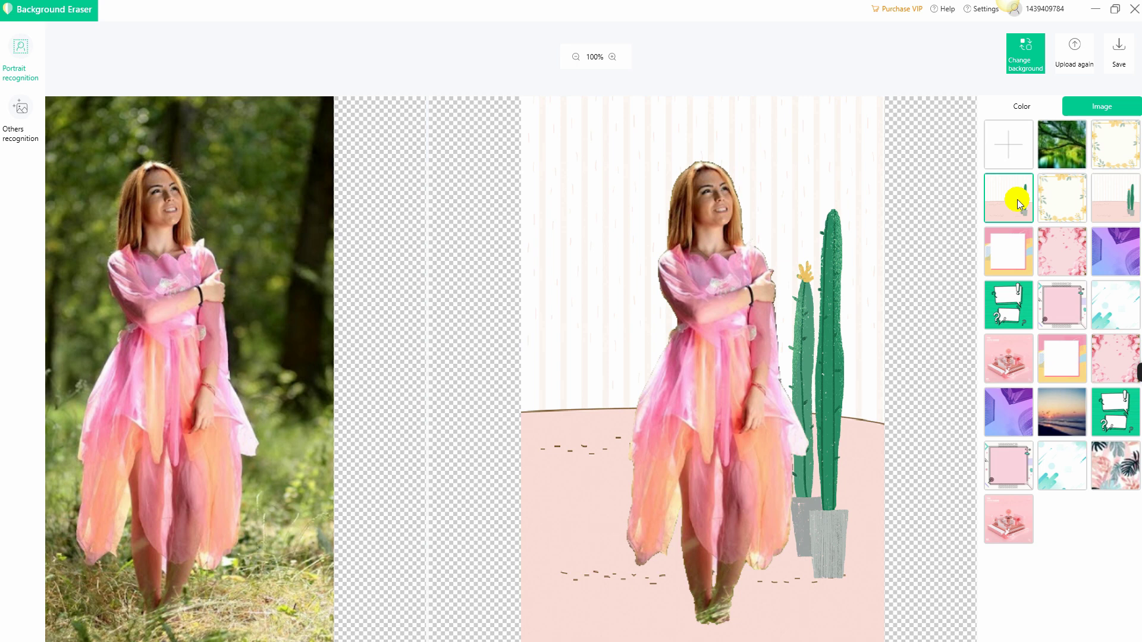
Set the pastel 418092 image from Desktop > files > wallpapers as the background
left_click(1013, 144)
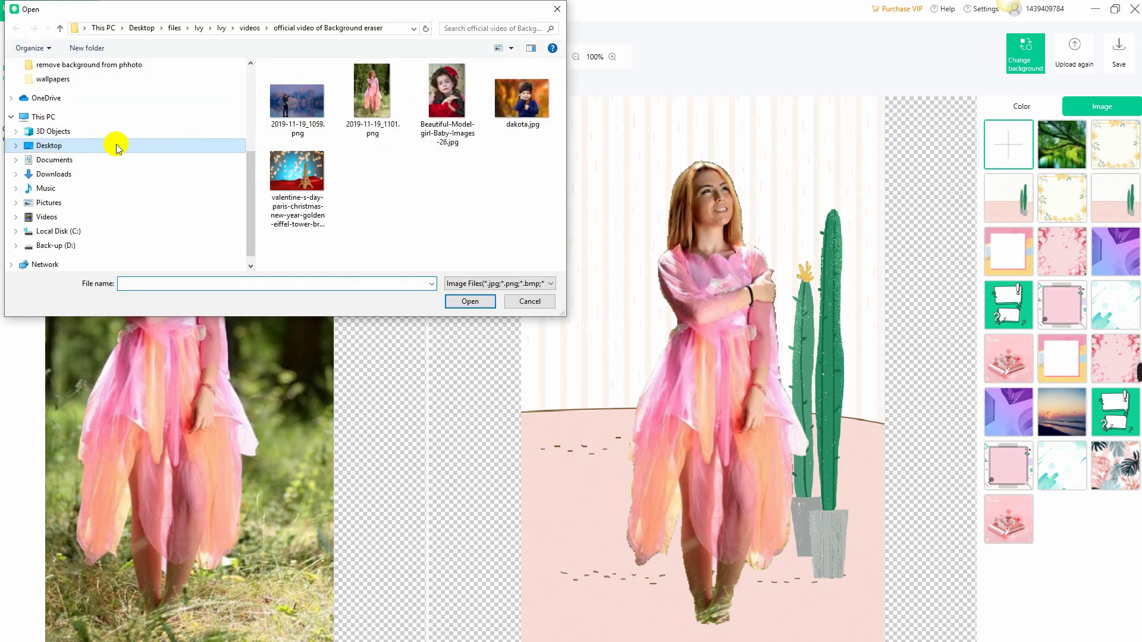
left_click(92, 146)
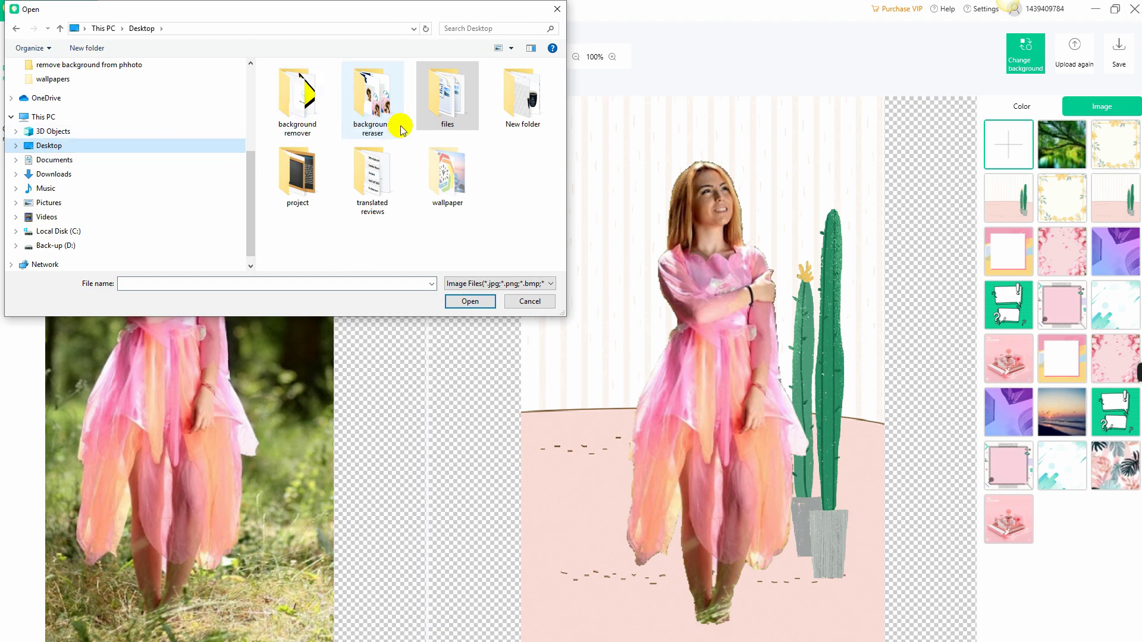
left_click(439, 111)
double_click(439, 112)
double_click(301, 224)
scroll(379, 209, "down", 2)
scroll(379, 209, "down", 2)
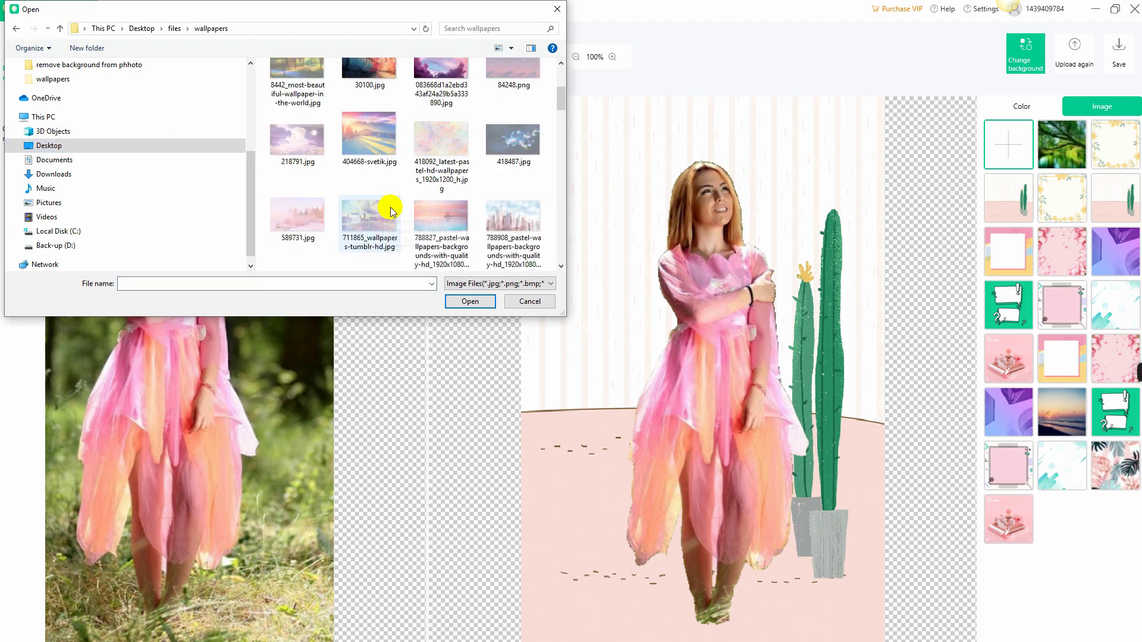
left_click(427, 185)
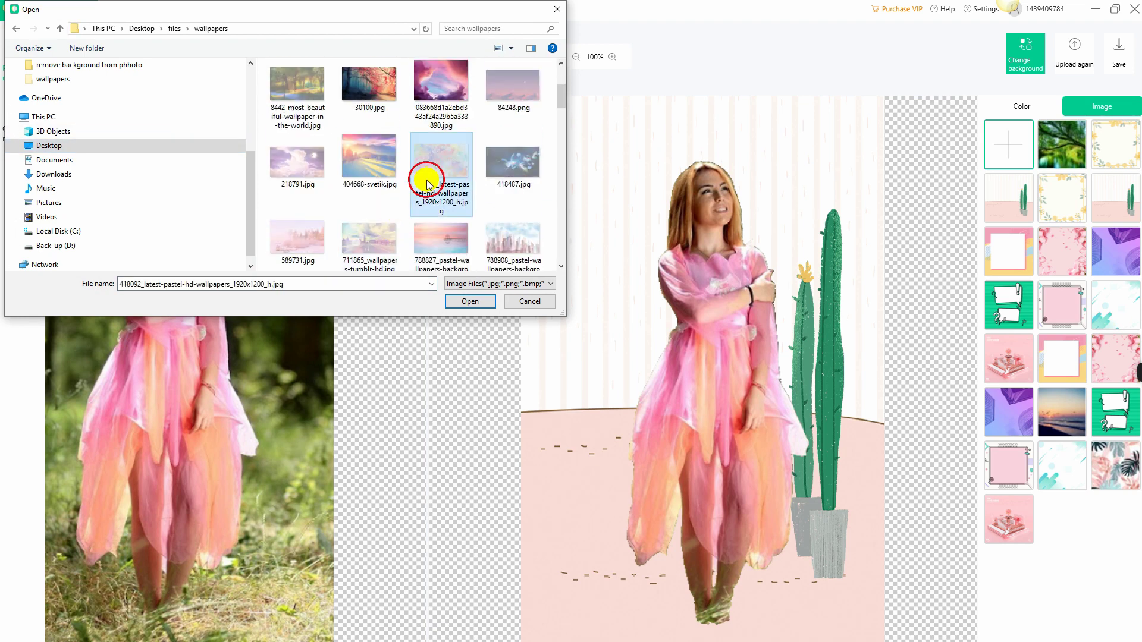
left_click(473, 300)
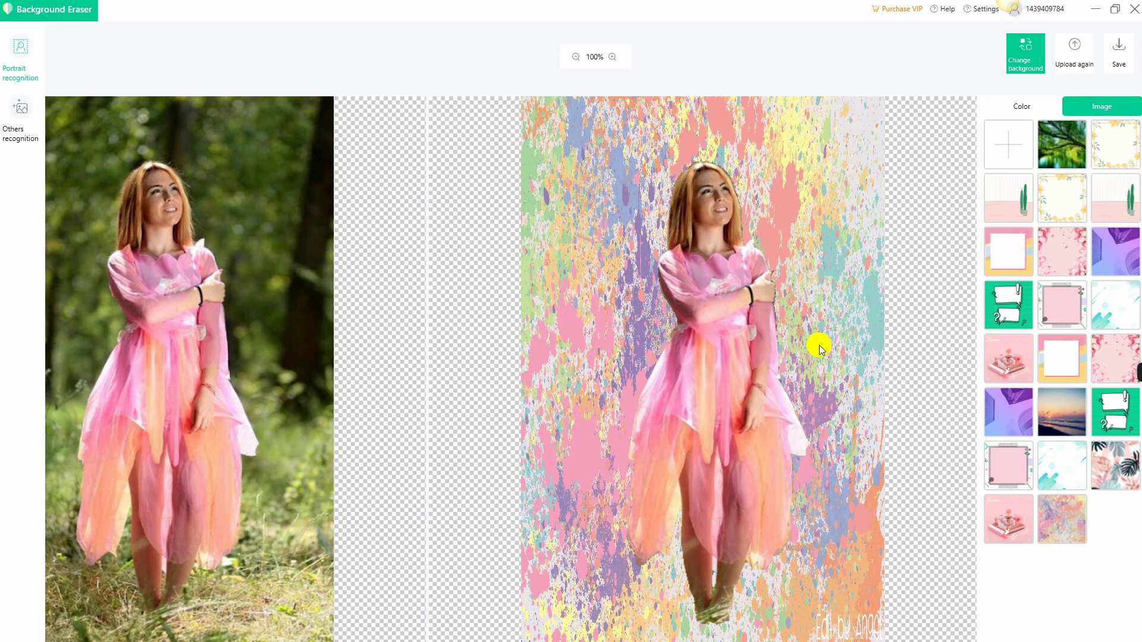
Save the pastel-backdrop portrait as a PNG on the Desktop
left_click(1117, 59)
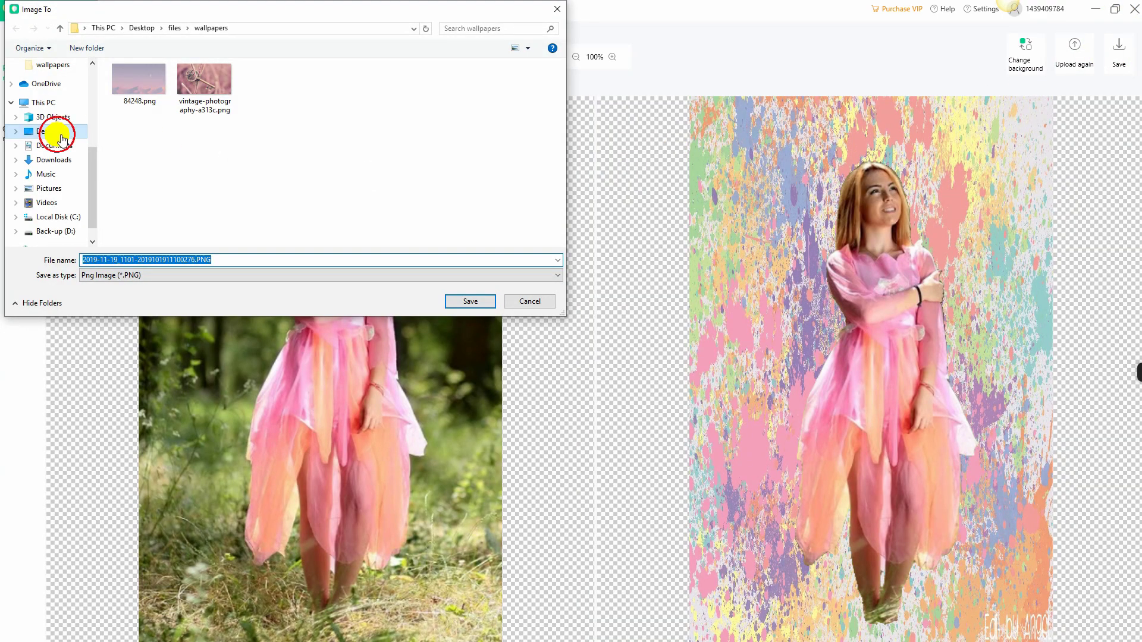
left_click(50, 132)
left_click(462, 303)
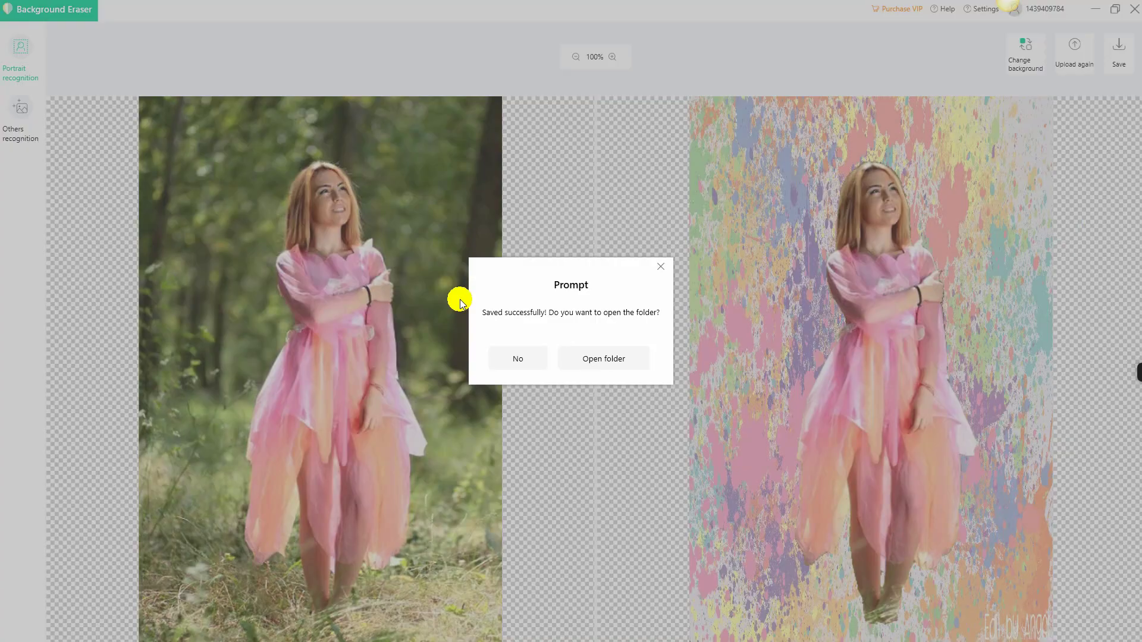
Open the containing folder and view the saved portrait PNG in Photos
left_click(605, 357)
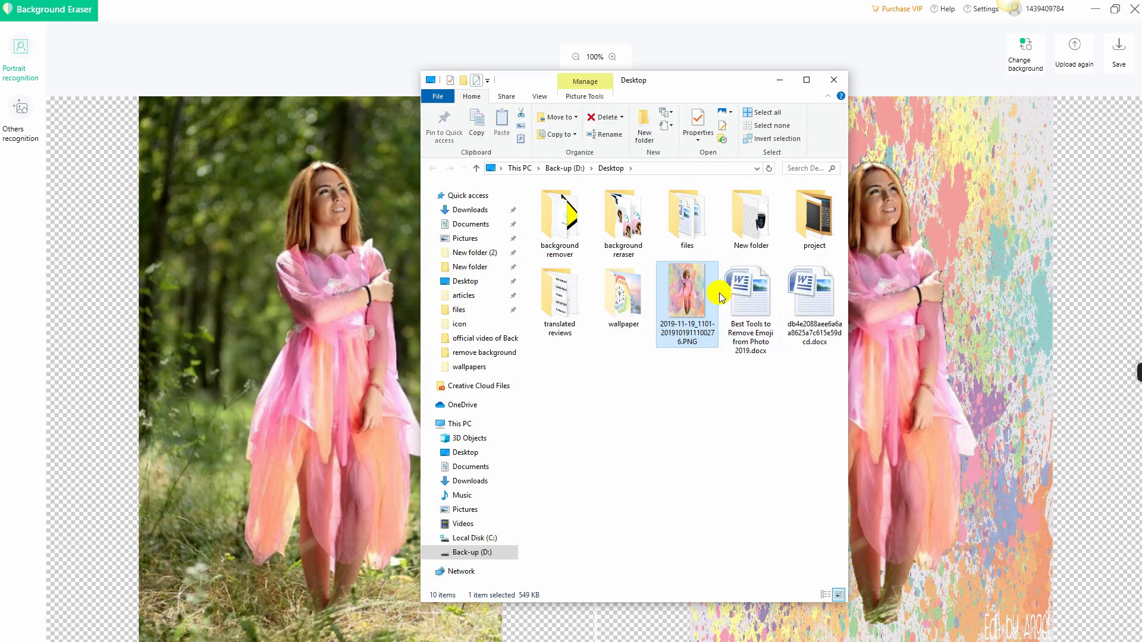
left_click(696, 358)
double_click(689, 321)
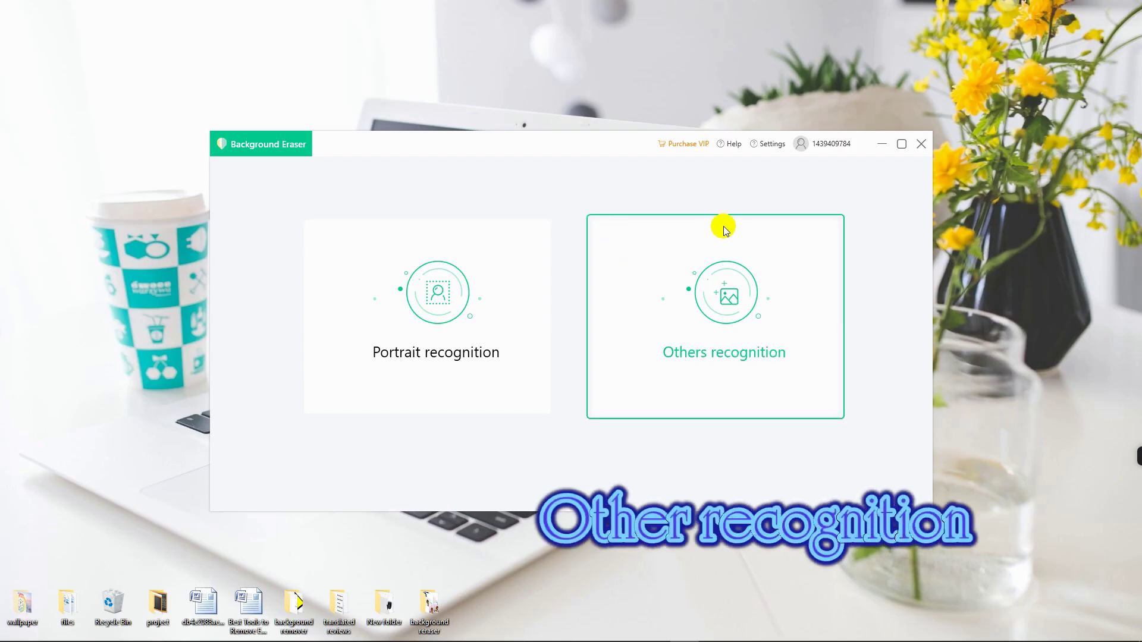
Switch to Others recognition in a maximized window
left_click(728, 301)
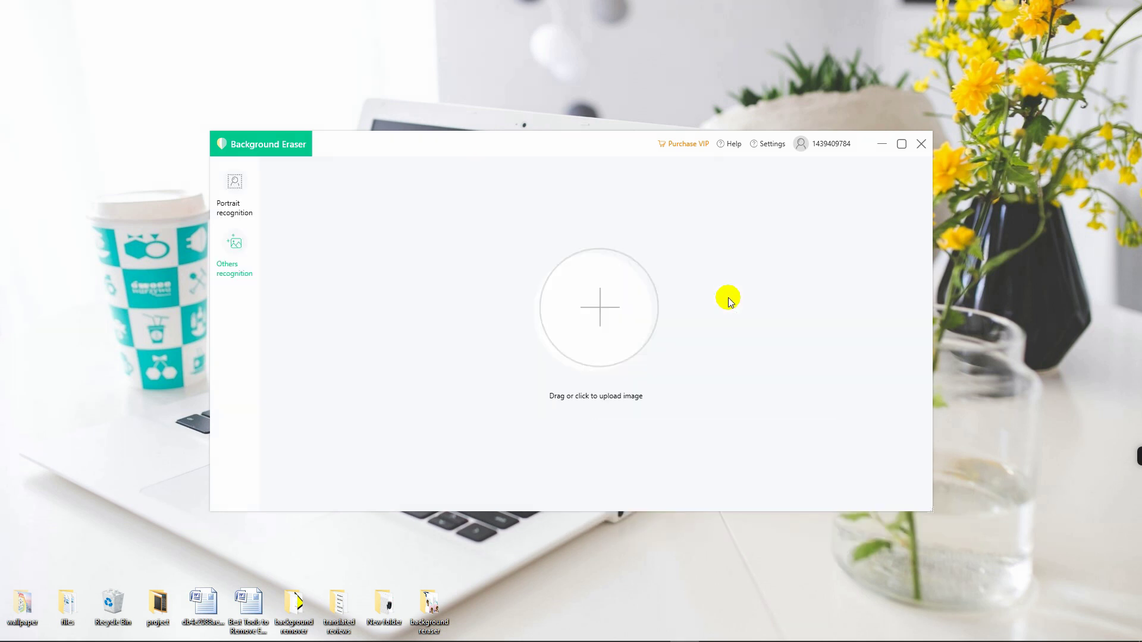
left_click(901, 144)
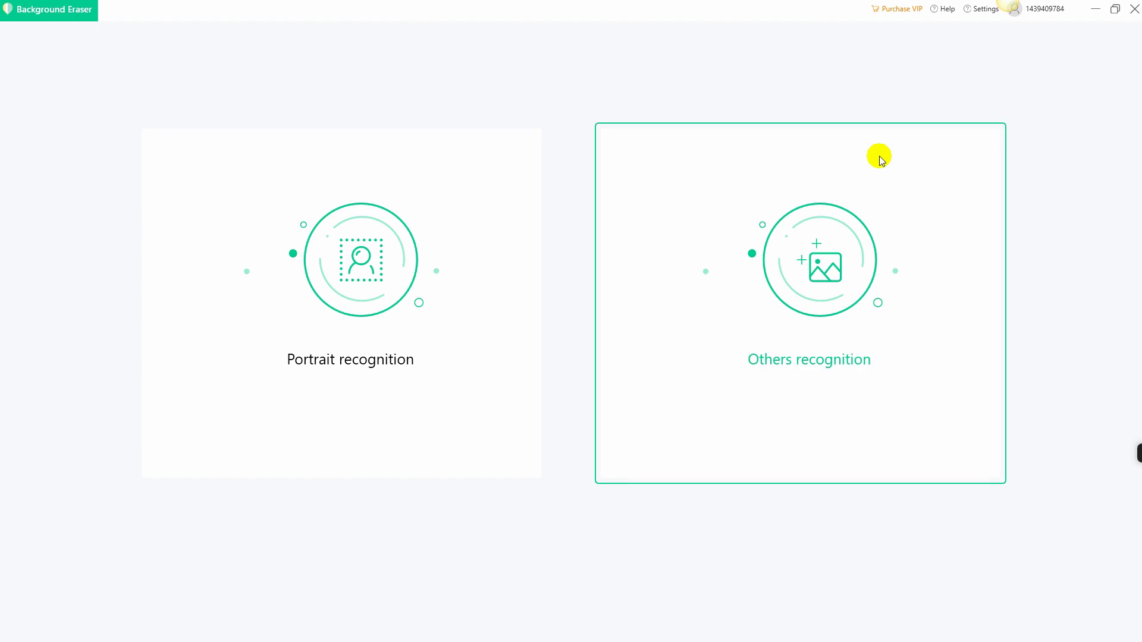
left_click(816, 294)
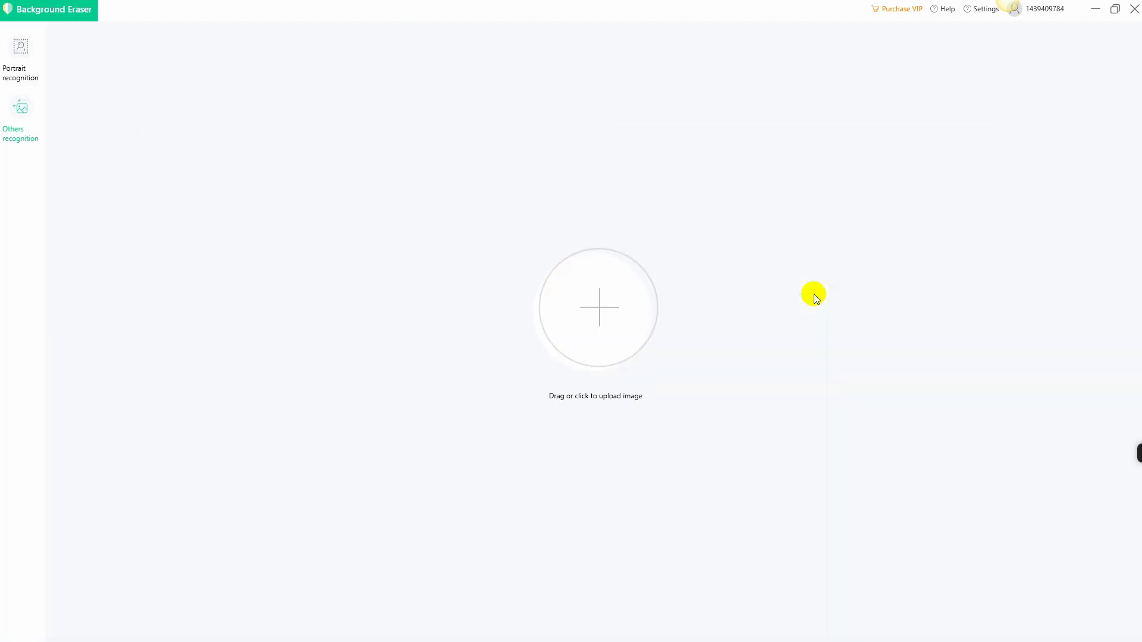
Load the red supercar photo, spend a cutout credit, and dismiss the success message
left_click(595, 311)
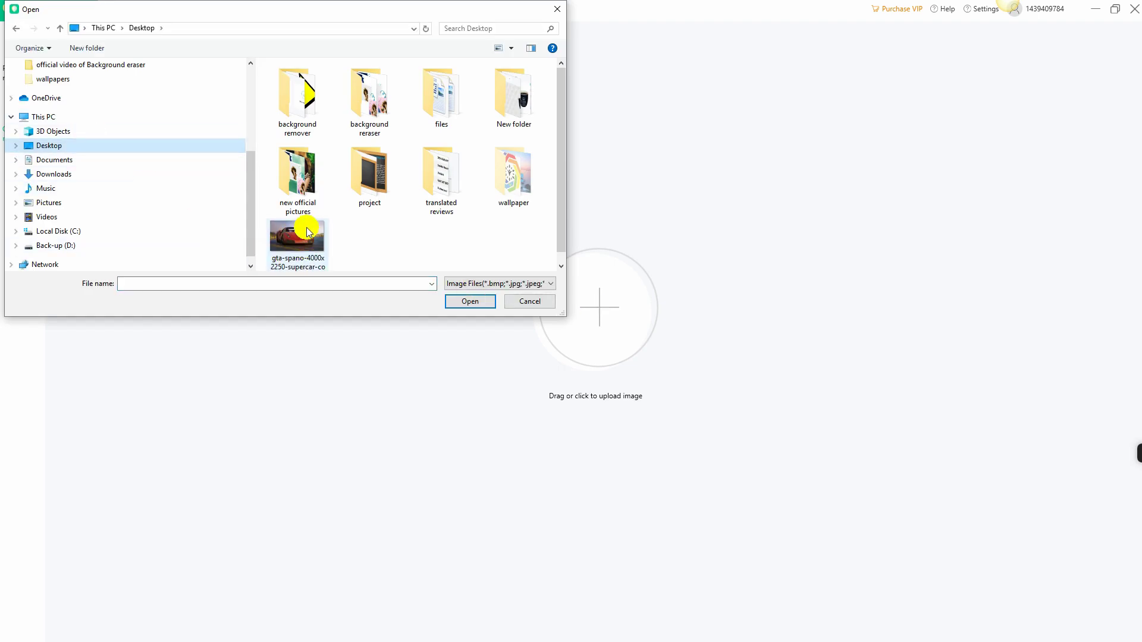
left_click(293, 241)
left_click(473, 304)
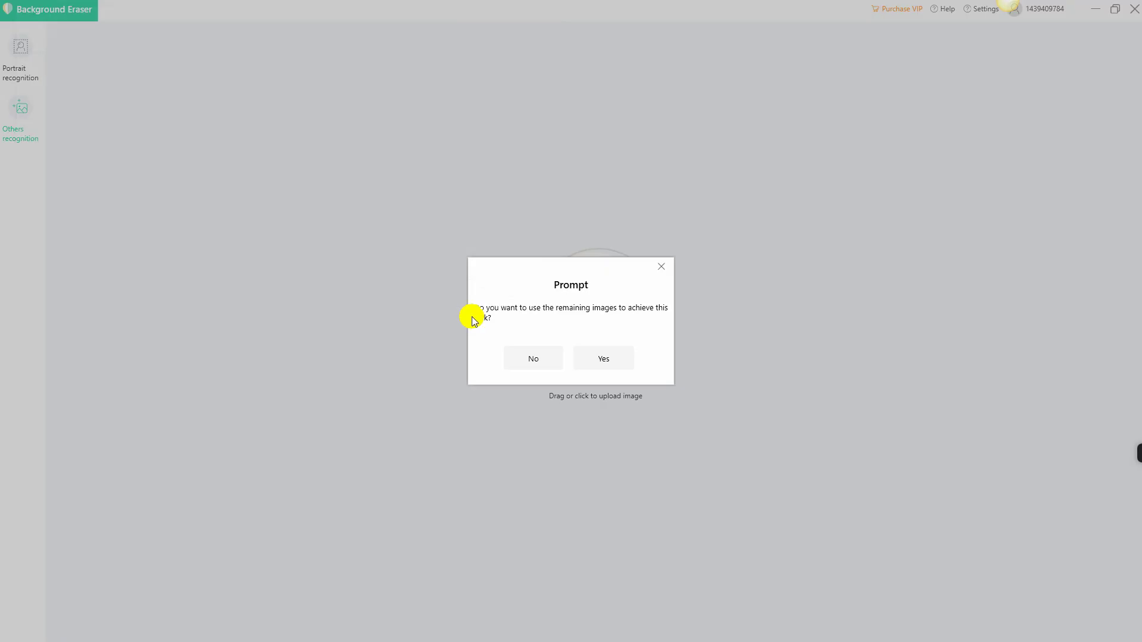
left_click(586, 370)
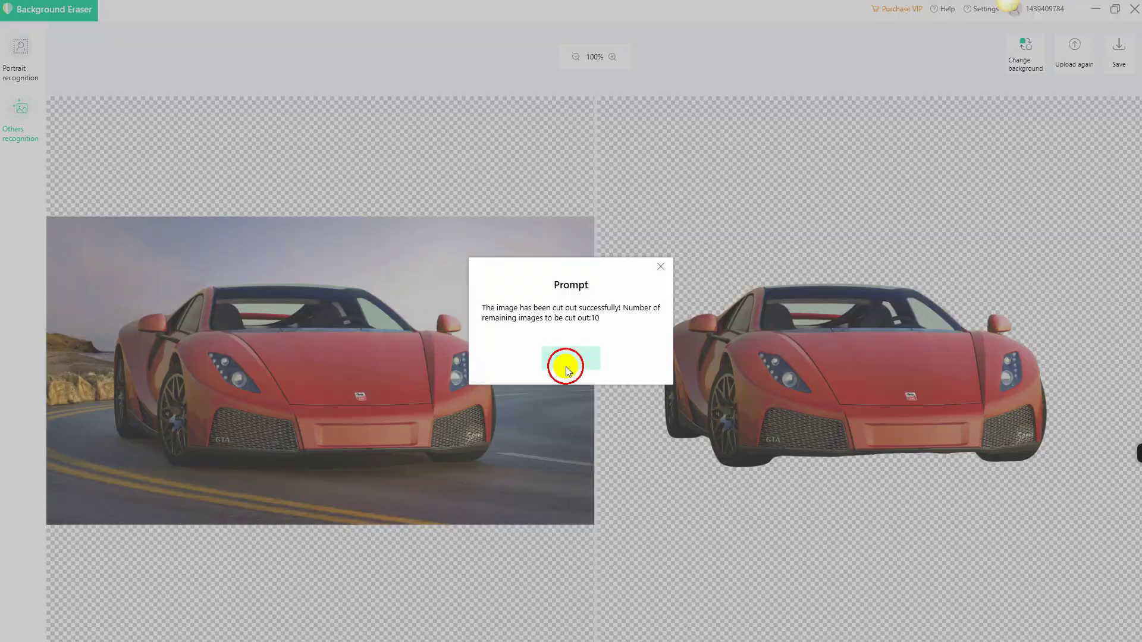
left_click(567, 366)
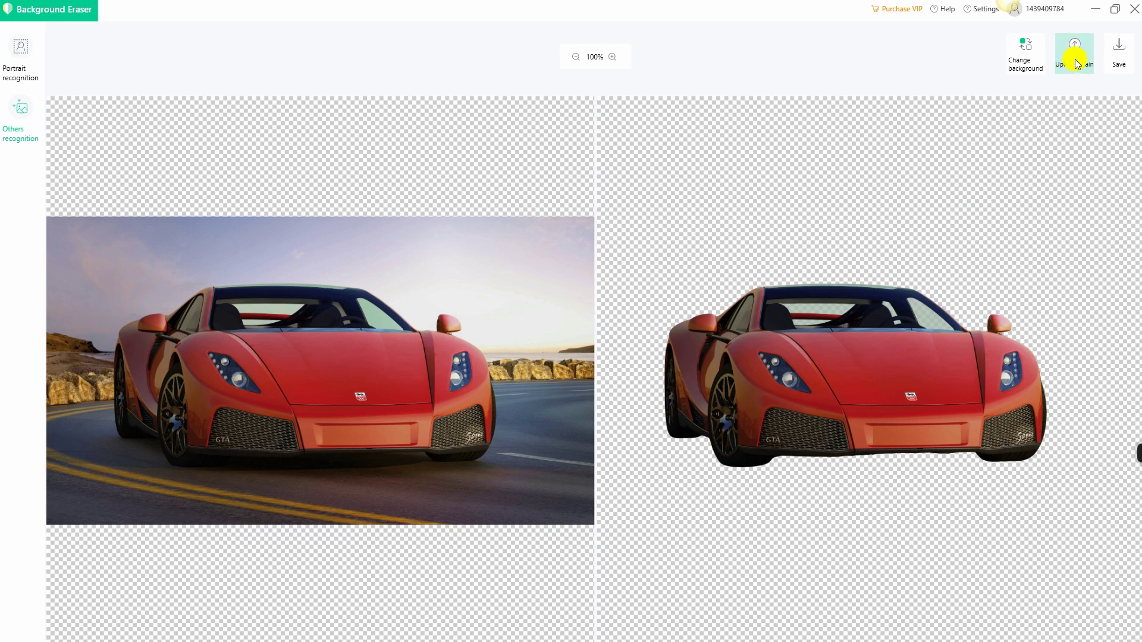
Try yellow and other colour swatches, ending on a purple background behind the car
left_click(1025, 60)
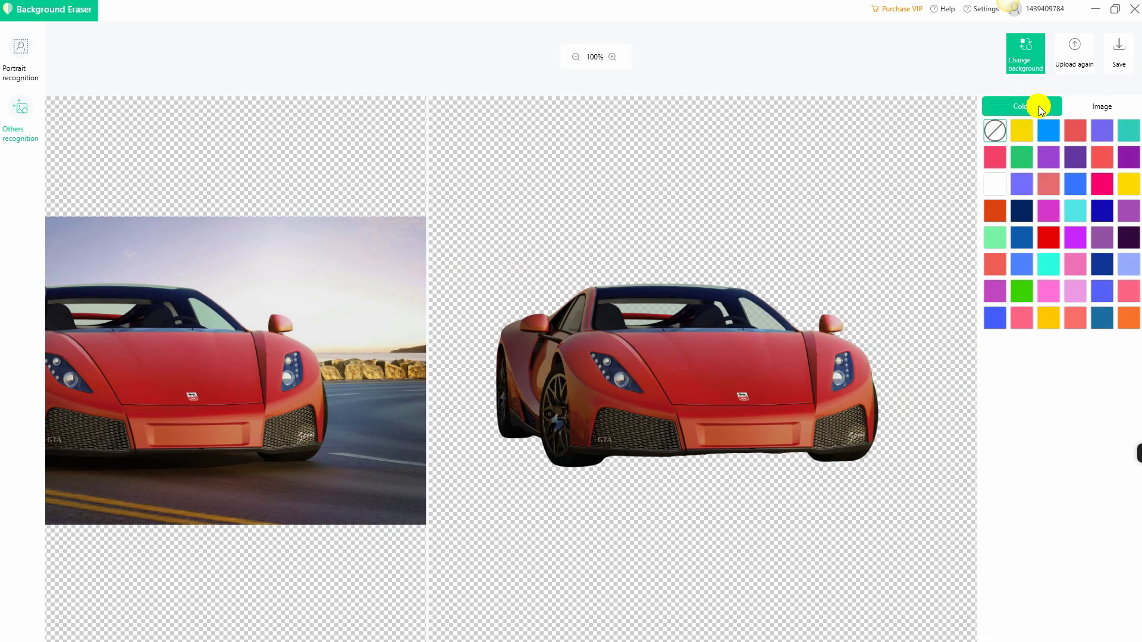
left_click(1024, 135)
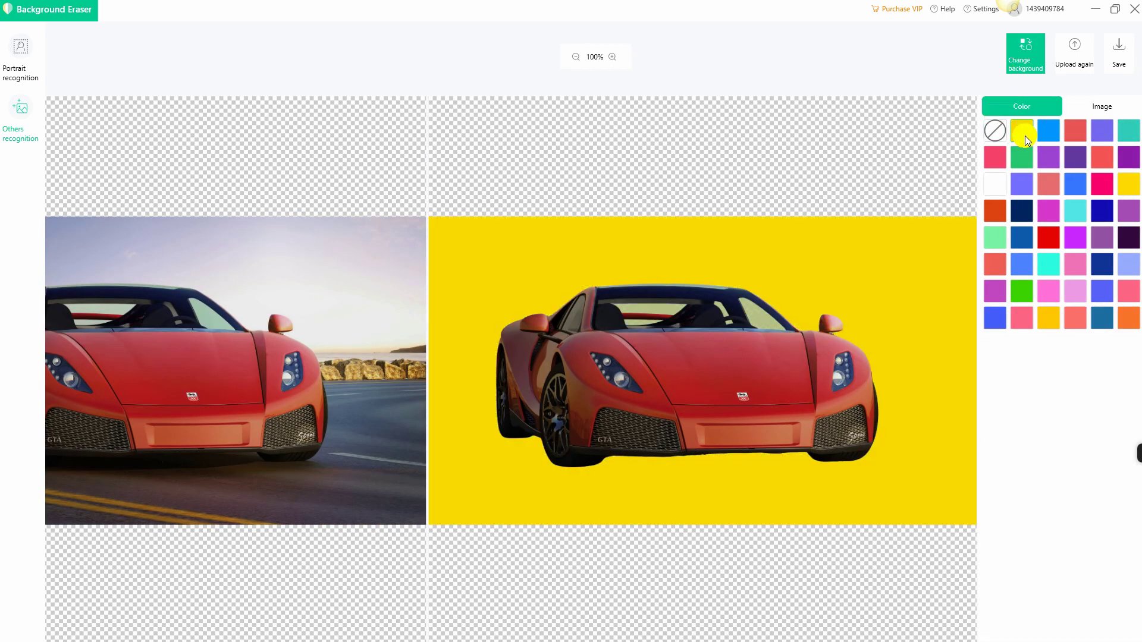
left_click(1049, 157)
left_click(1127, 184)
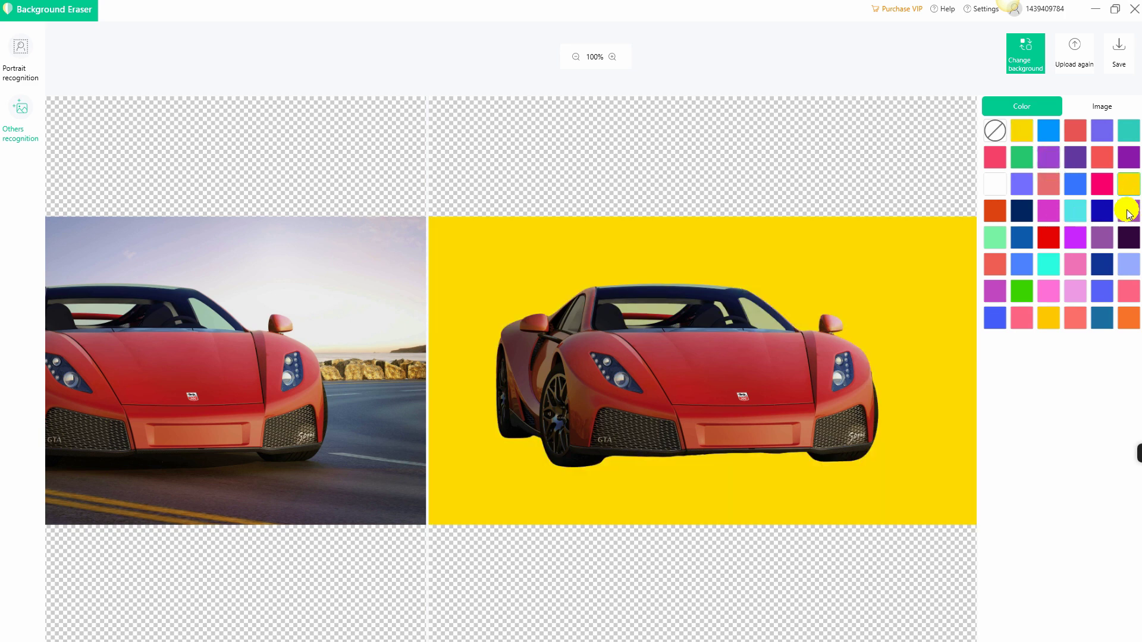
left_click(1129, 210)
Apply the cactus, then the purple architecture template, and add a custom image
left_click(1110, 106)
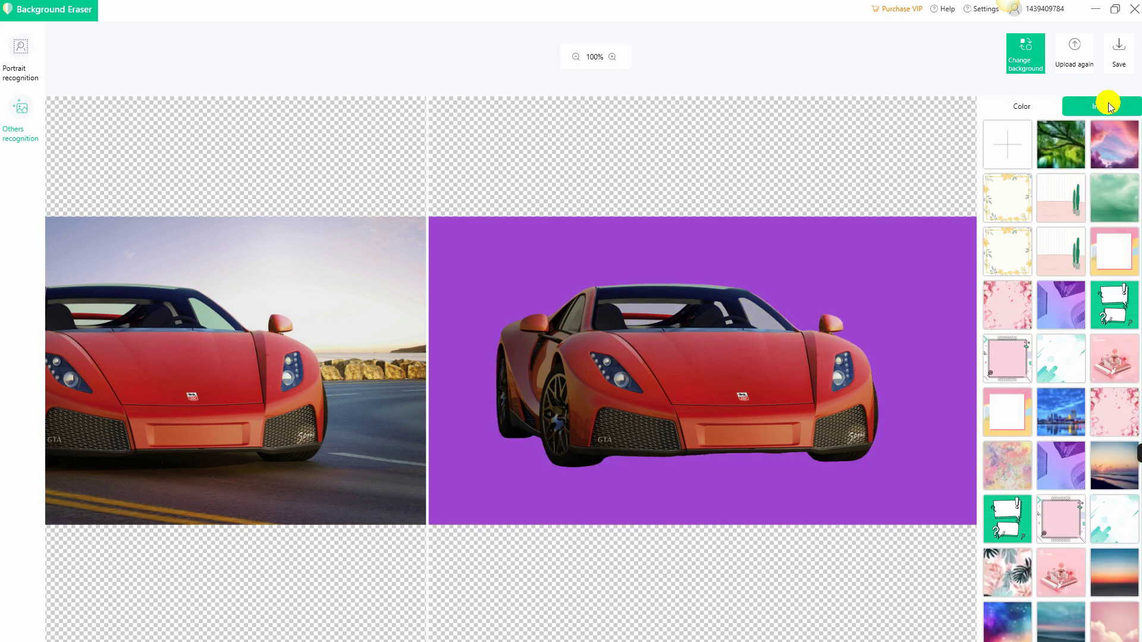
left_click(1076, 221)
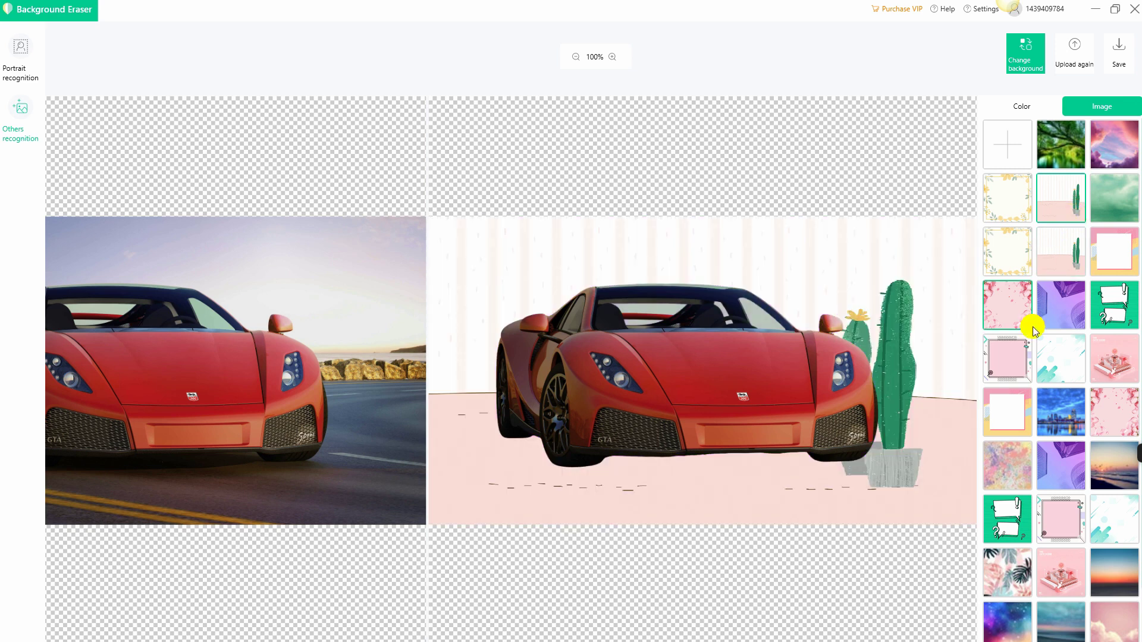
left_click(1056, 311)
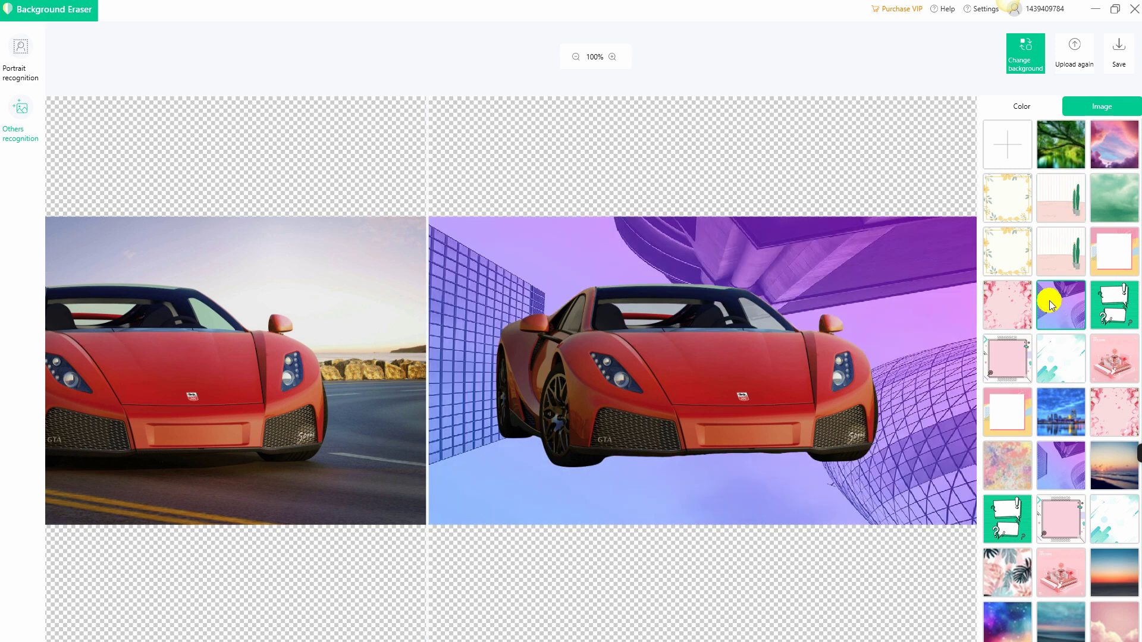
left_click(1009, 144)
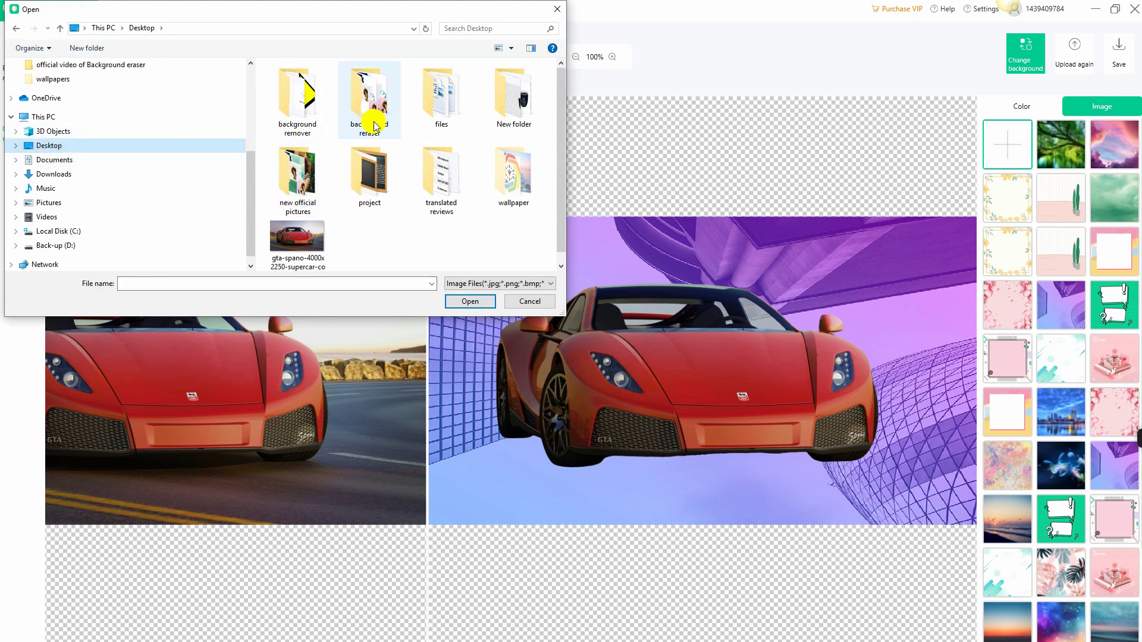
Use the teal-to-pink sunset image from files > wallpapers as the car's backdrop
double_click(424, 111)
double_click(298, 232)
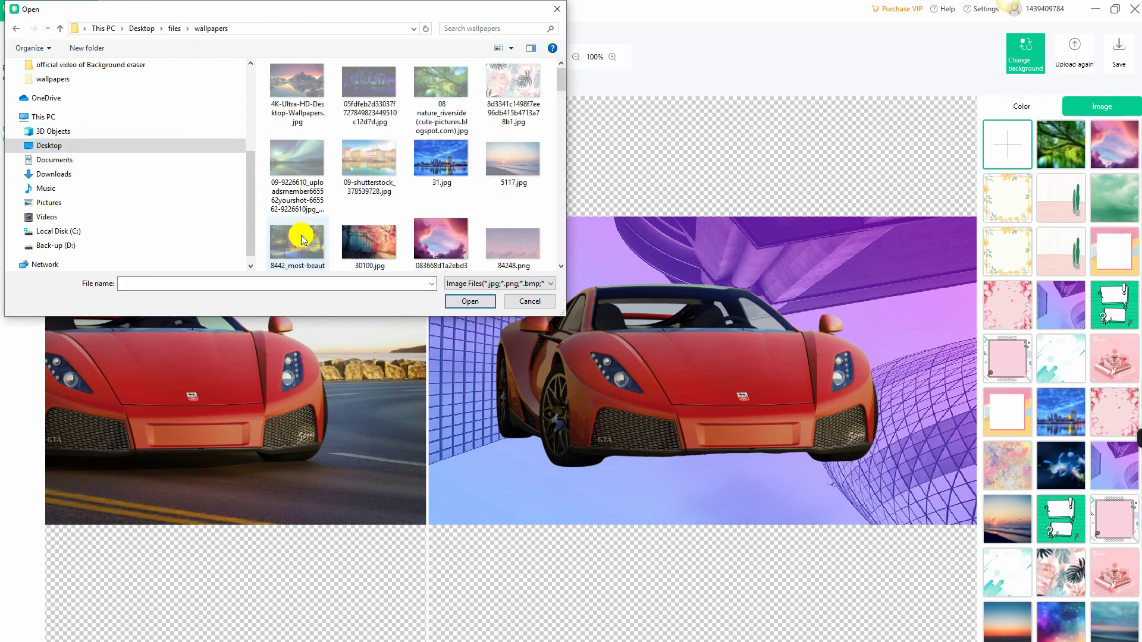
scroll(364, 216, "down", 3)
scroll(365, 219, "down", 2)
scroll(364, 219, "down", 5)
scroll(393, 178, "down", 3)
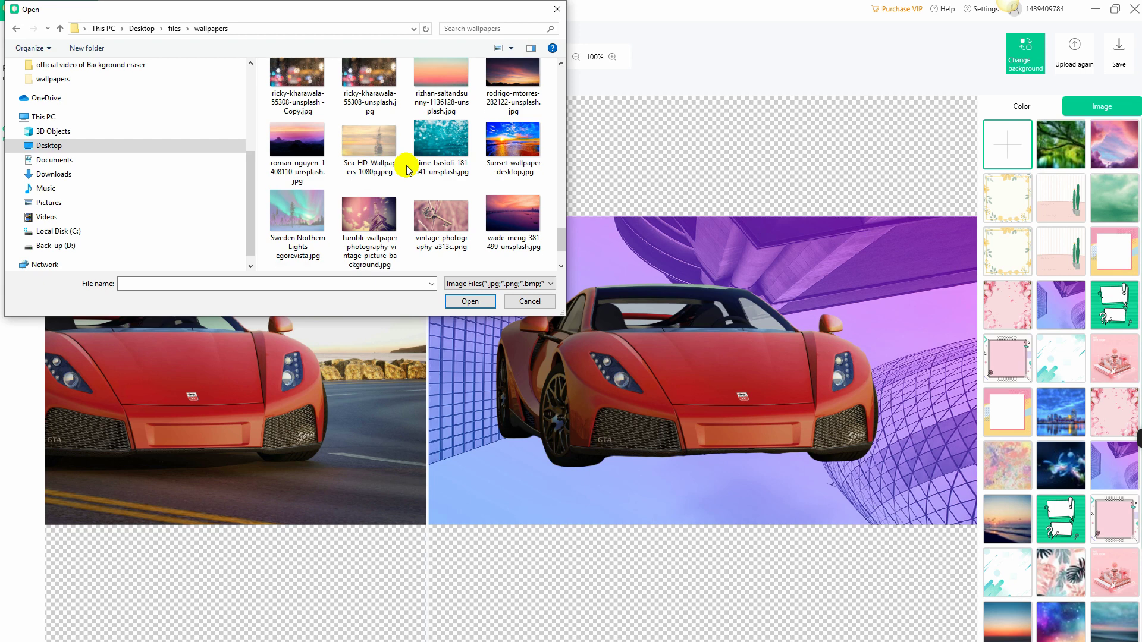
left_click(439, 98)
left_click(470, 301)
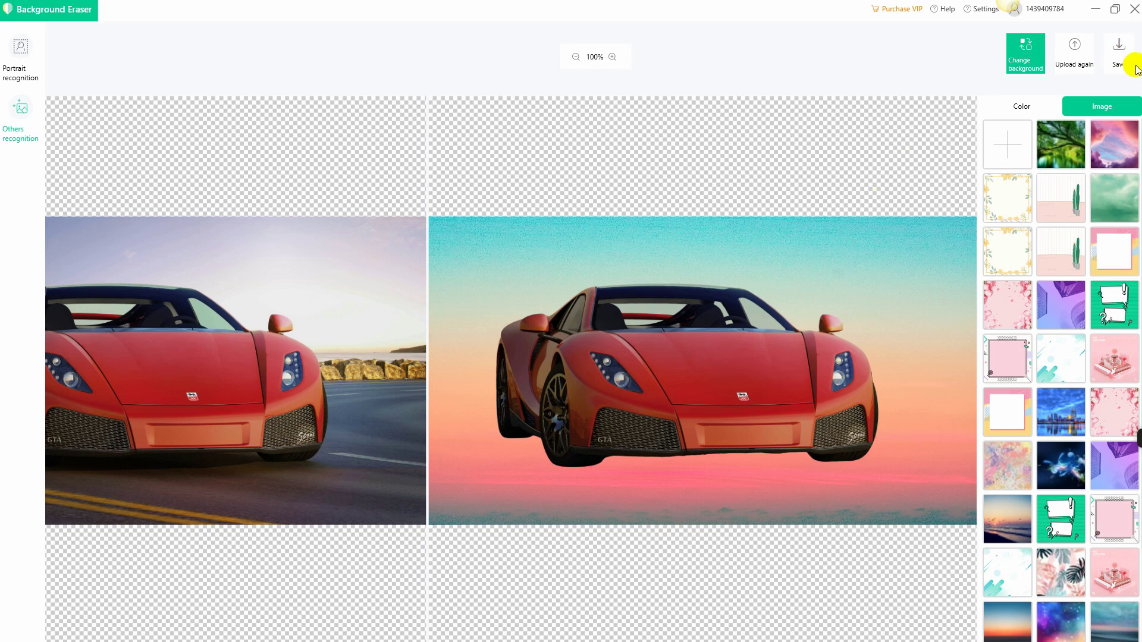
Save the sunset car composite as a Desktop PNG, then open it in Photos from its folder
left_click(1121, 56)
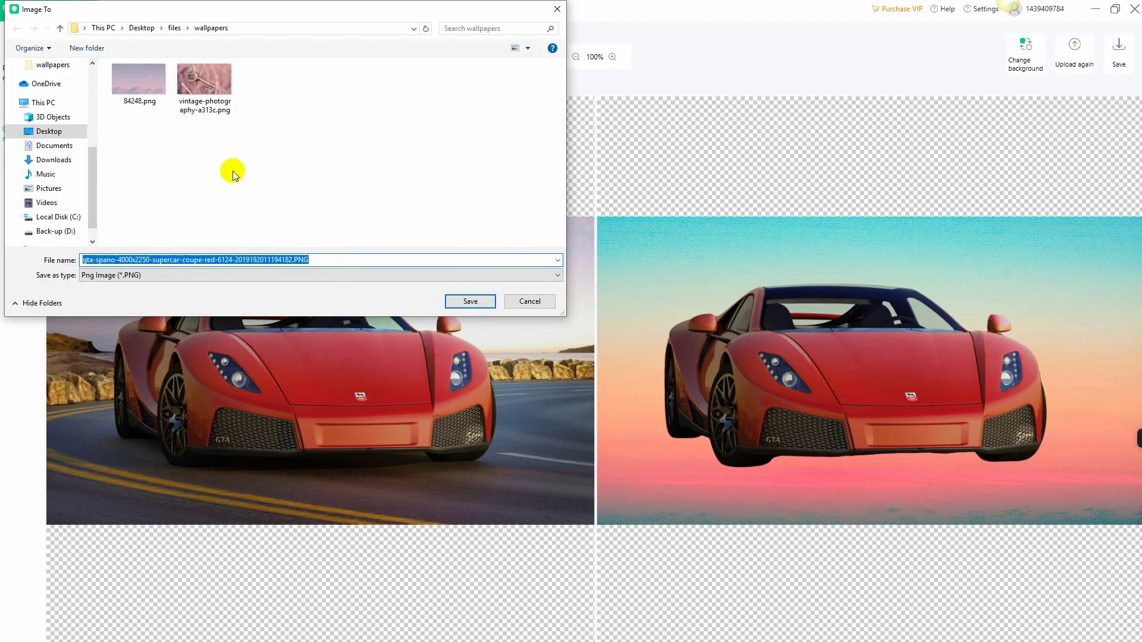
left_click(64, 132)
left_click(470, 300)
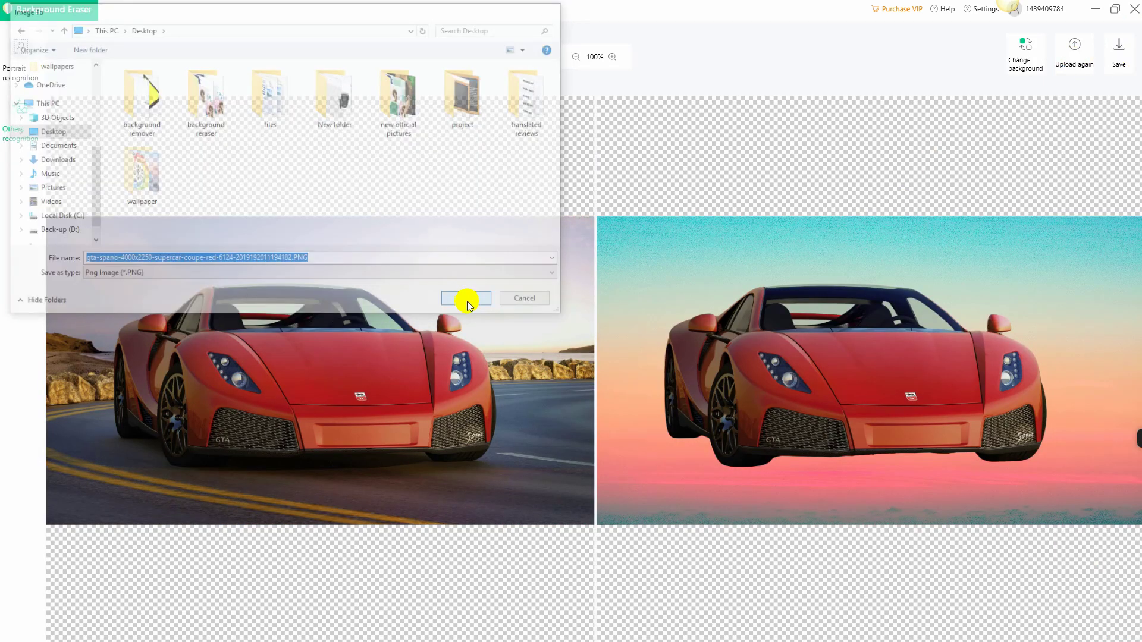
left_click(604, 359)
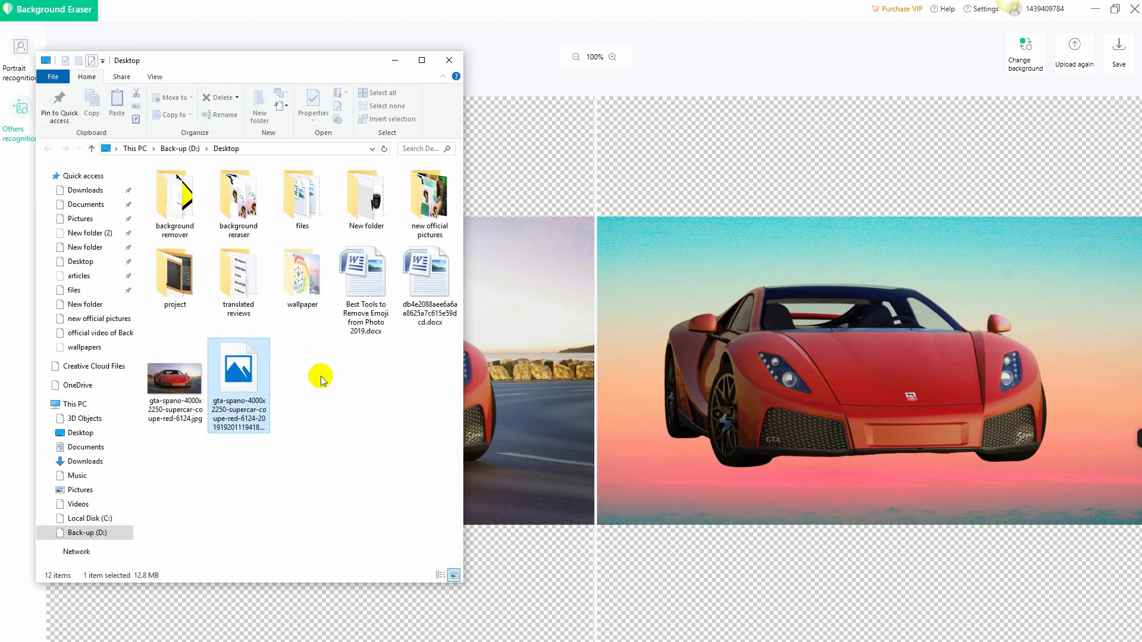
double_click(241, 361)
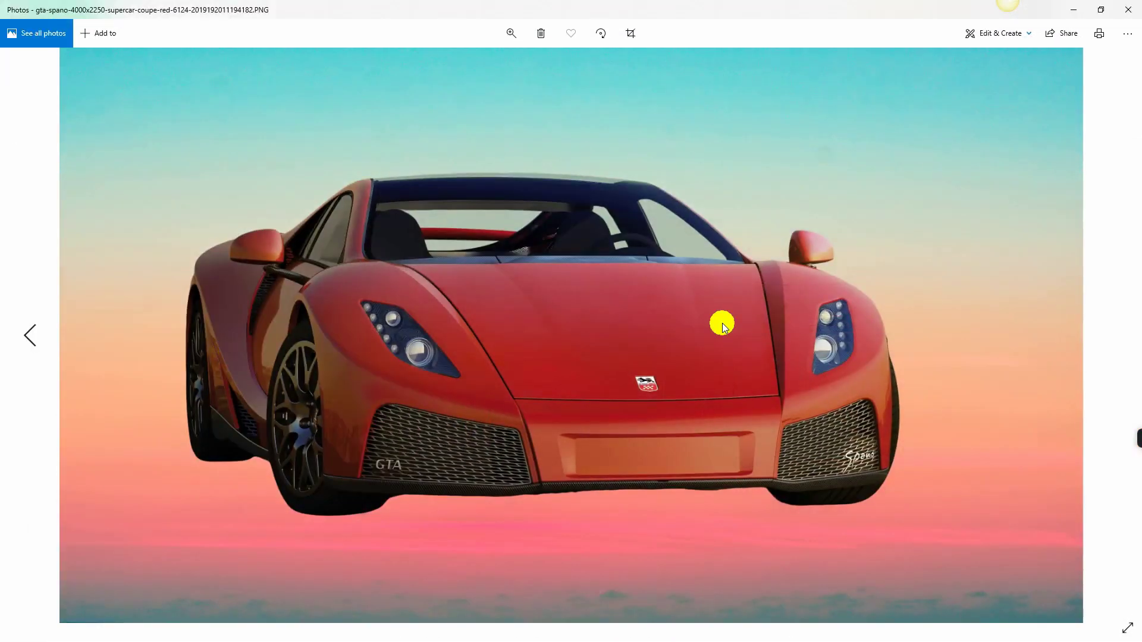